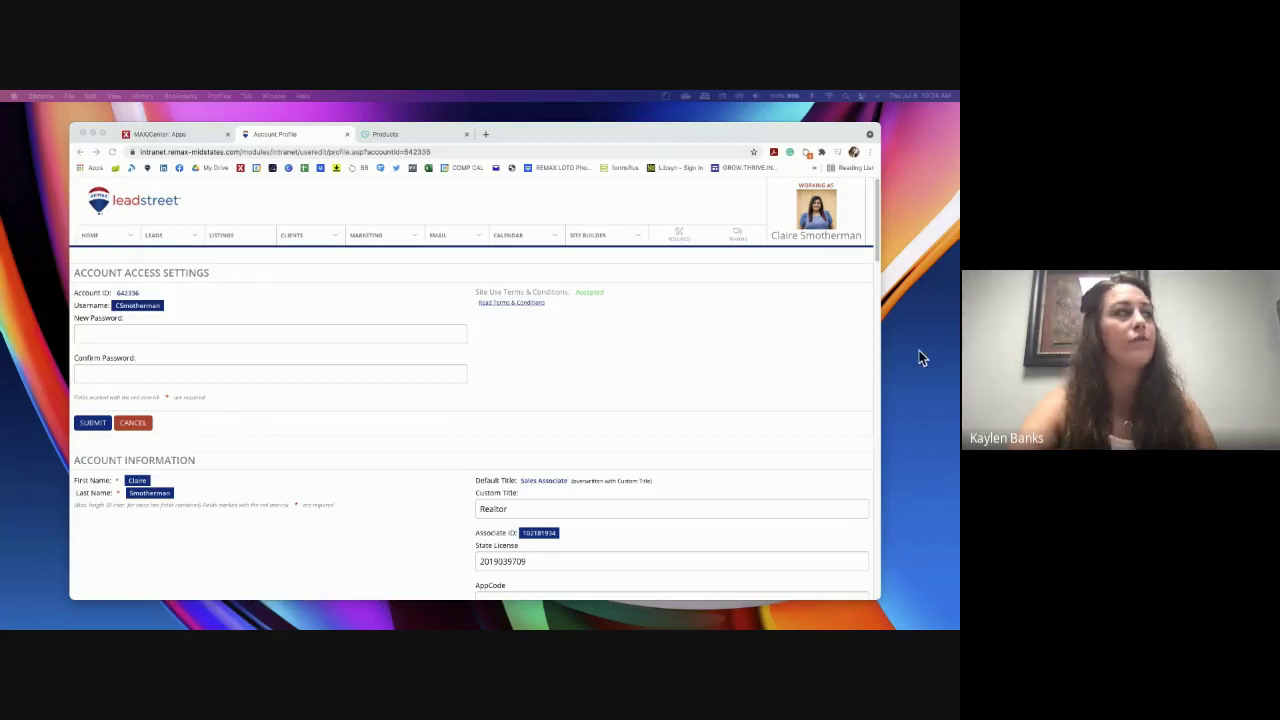
- Open the Site Builder Domain page and select the remax-midstates subdomain address
click(200, 135)
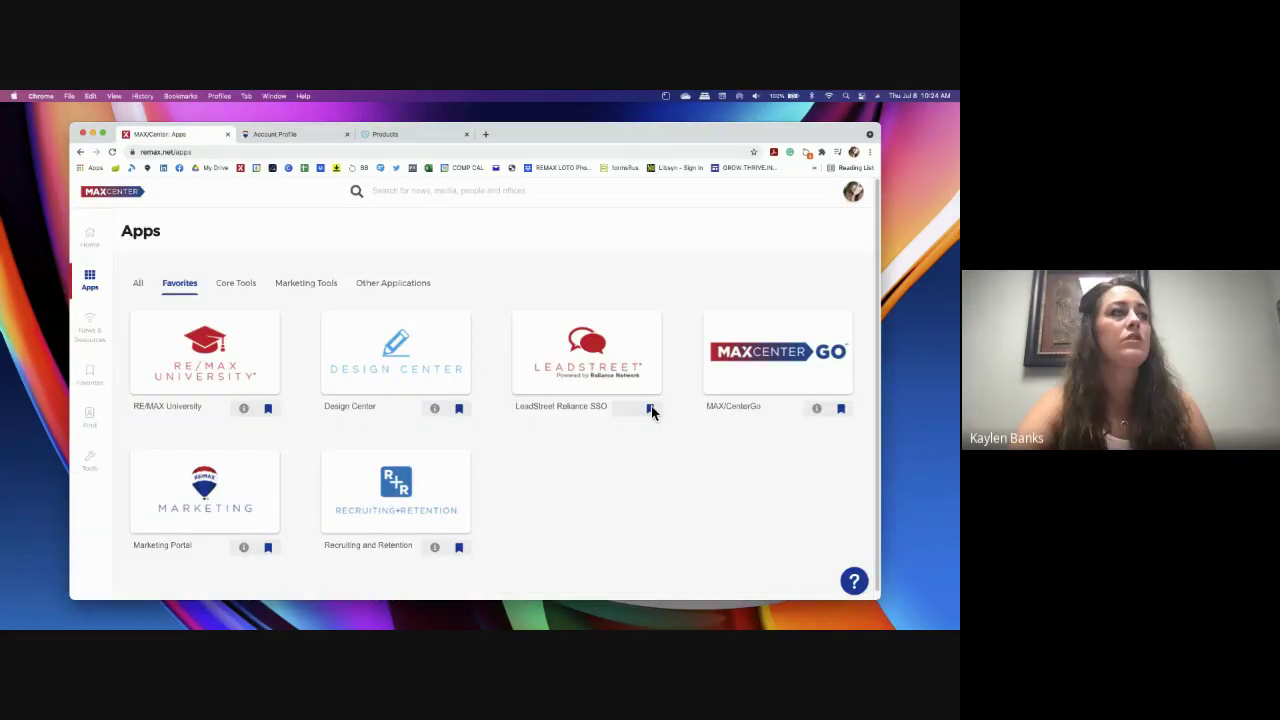
click(277, 135)
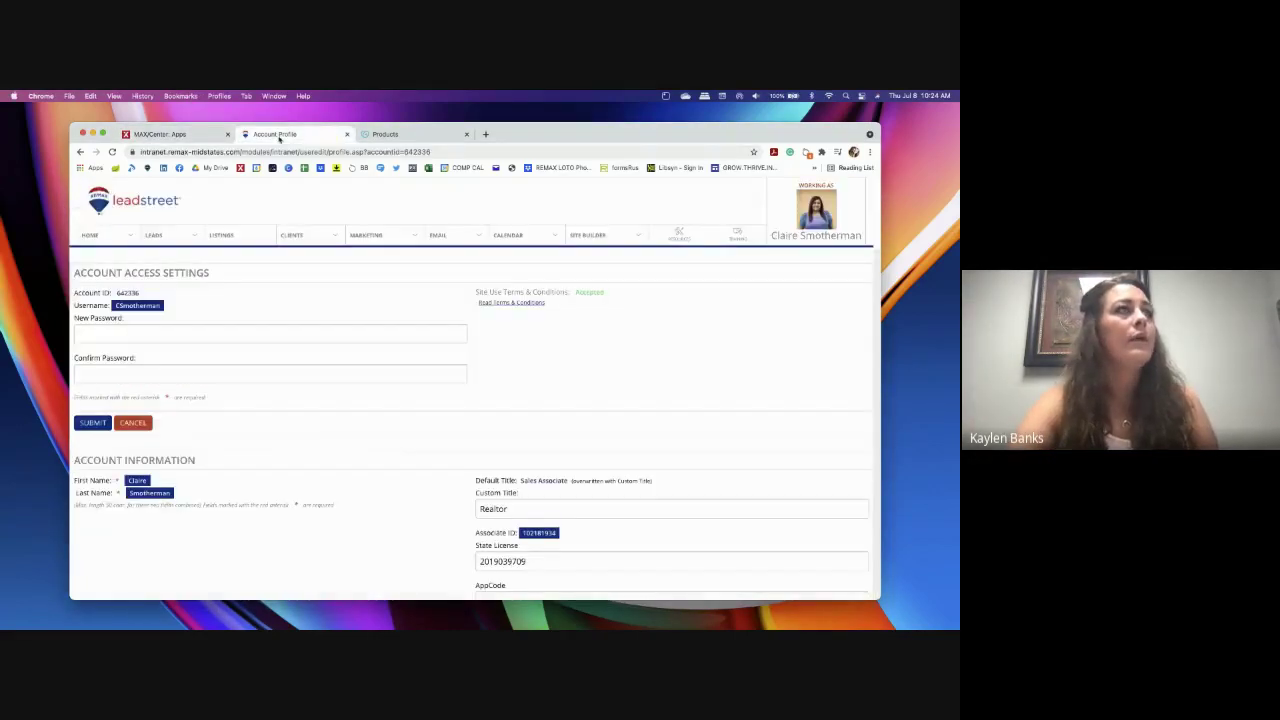
mouse_move(588, 237)
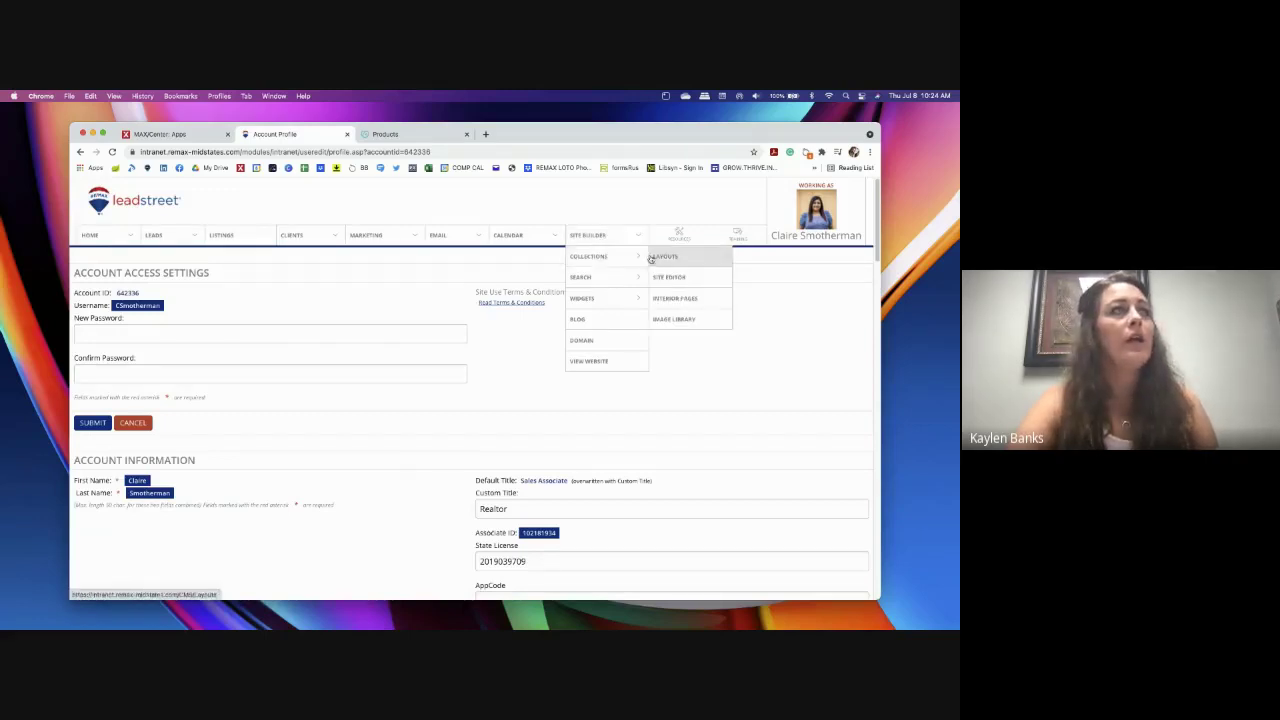
click(614, 340)
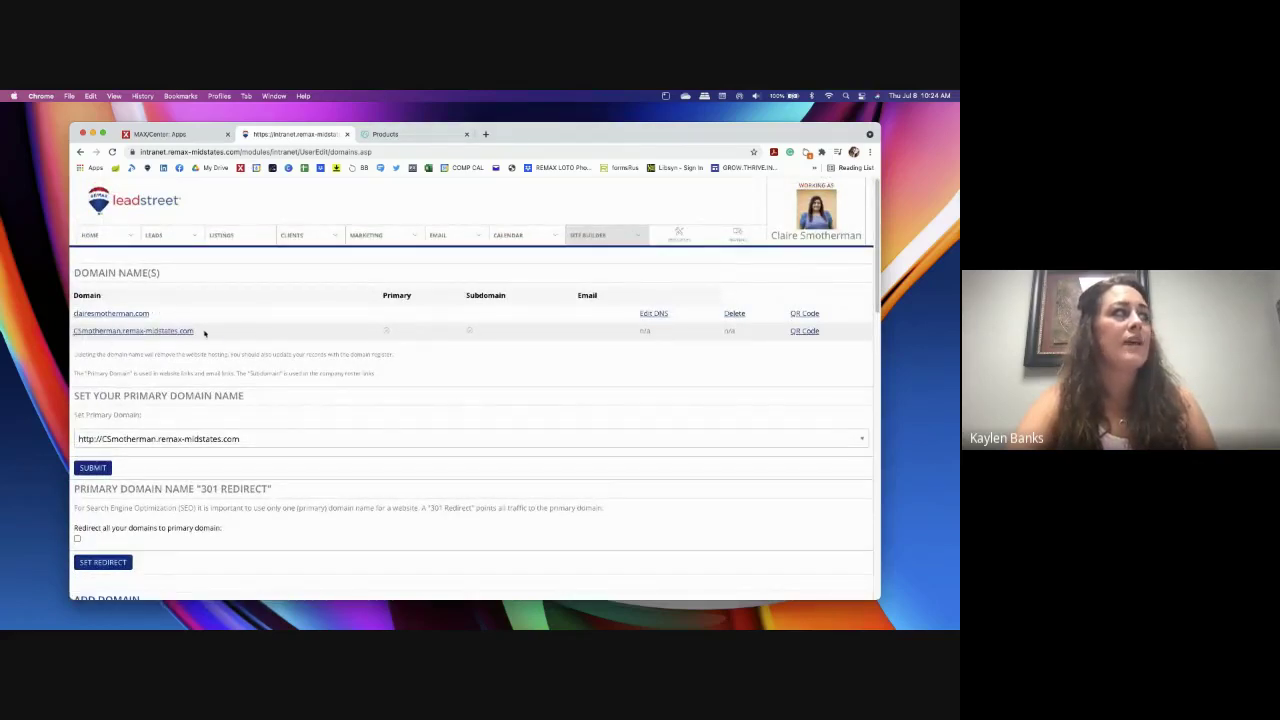
drag(204, 333, 74, 332)
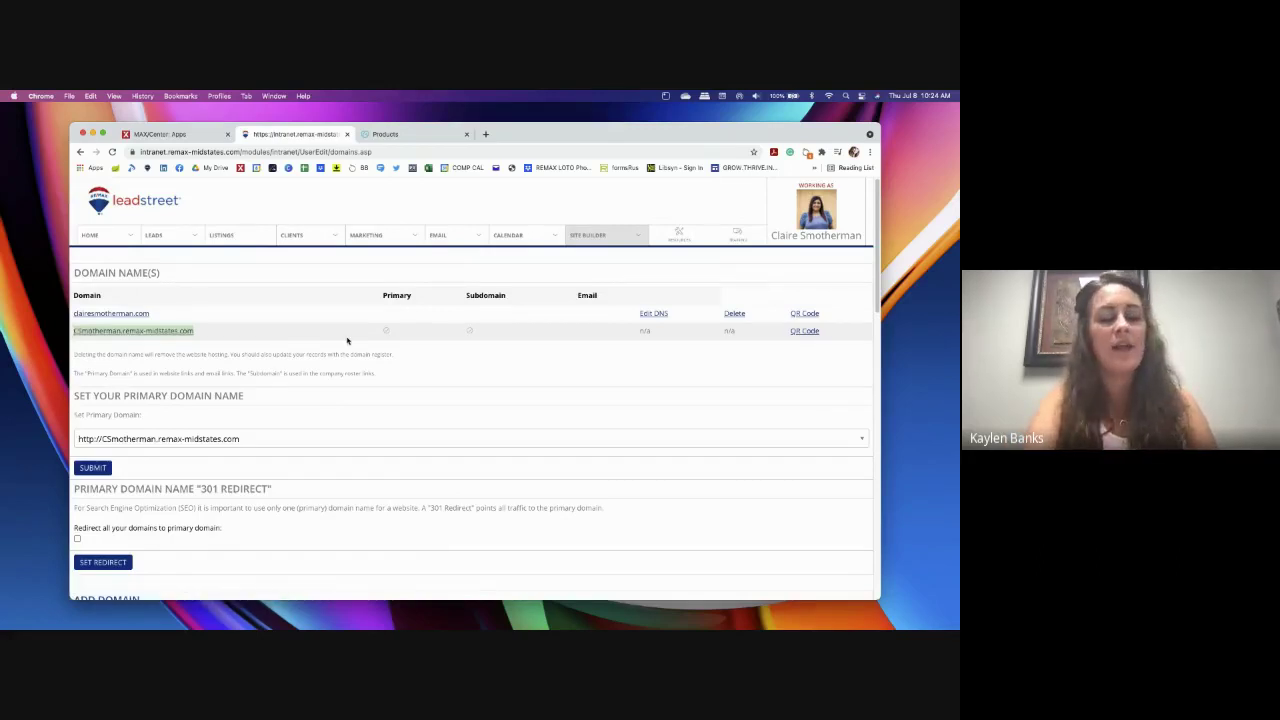
- Open Manage DNS for the agent's domain from GoDaddy's Products Domains list
click(421, 136)
scroll(424, 427, up, 10)
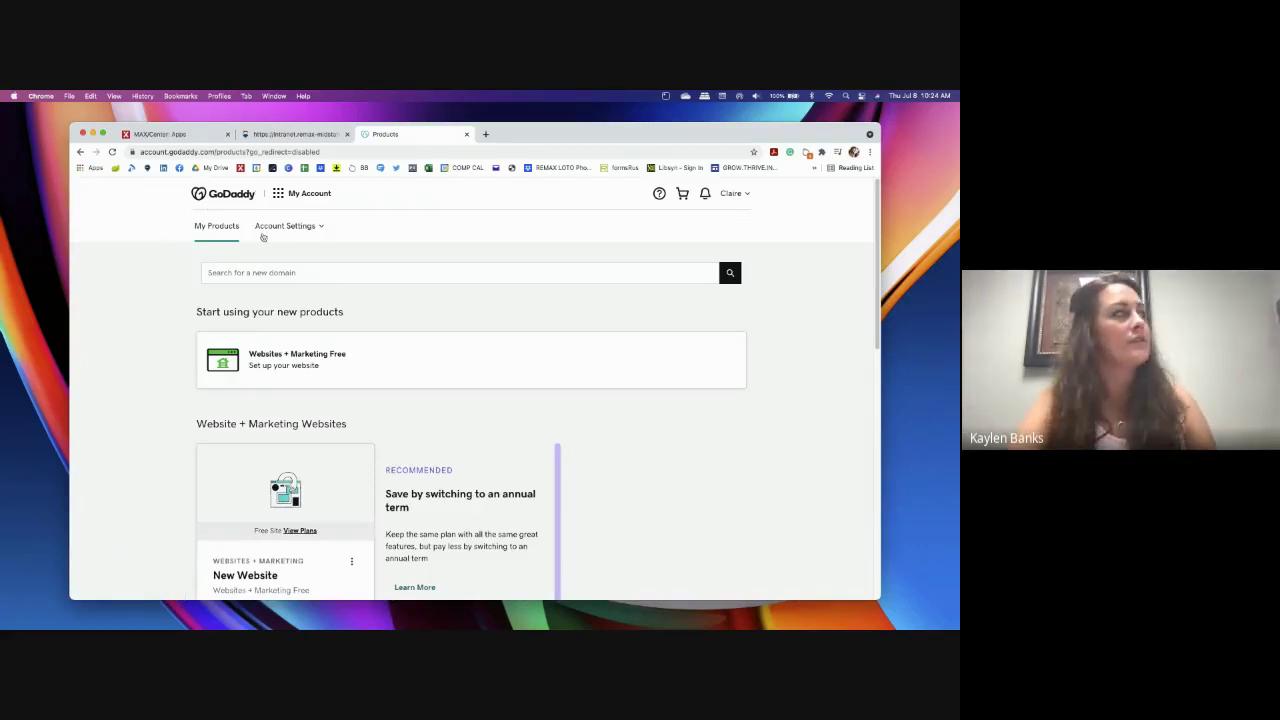
scroll(463, 321, down, 5)
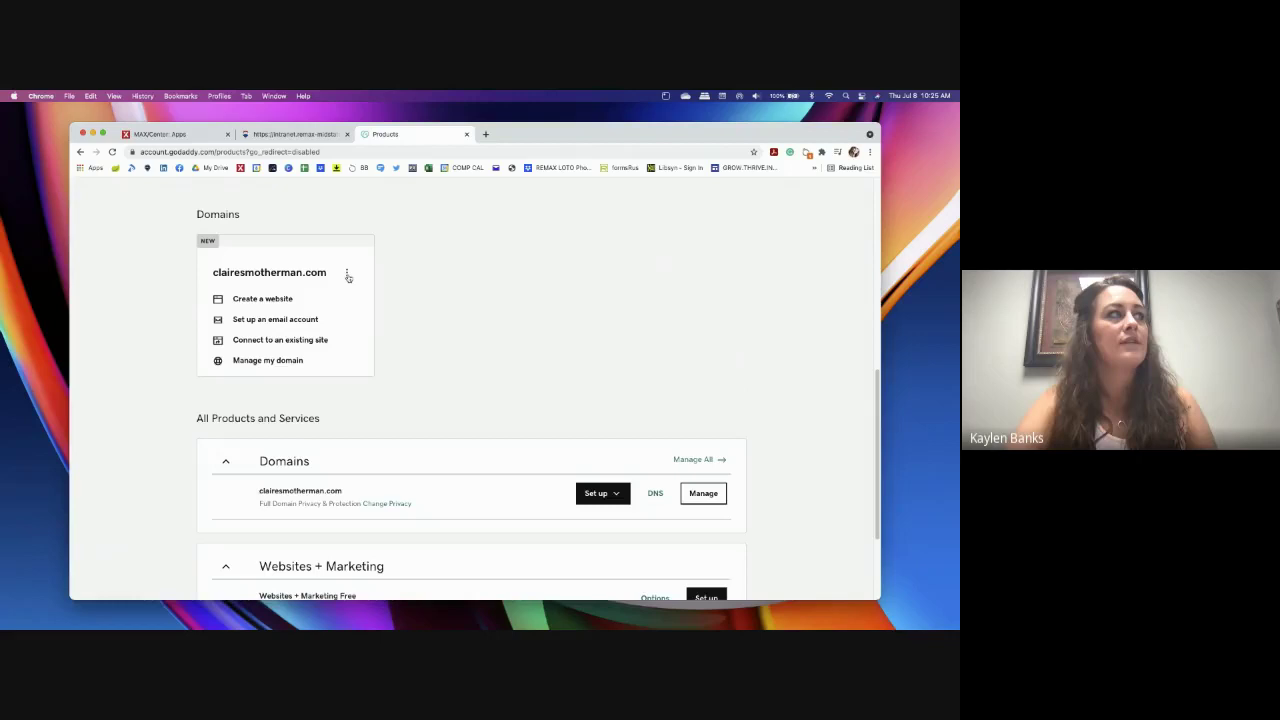
click(347, 275)
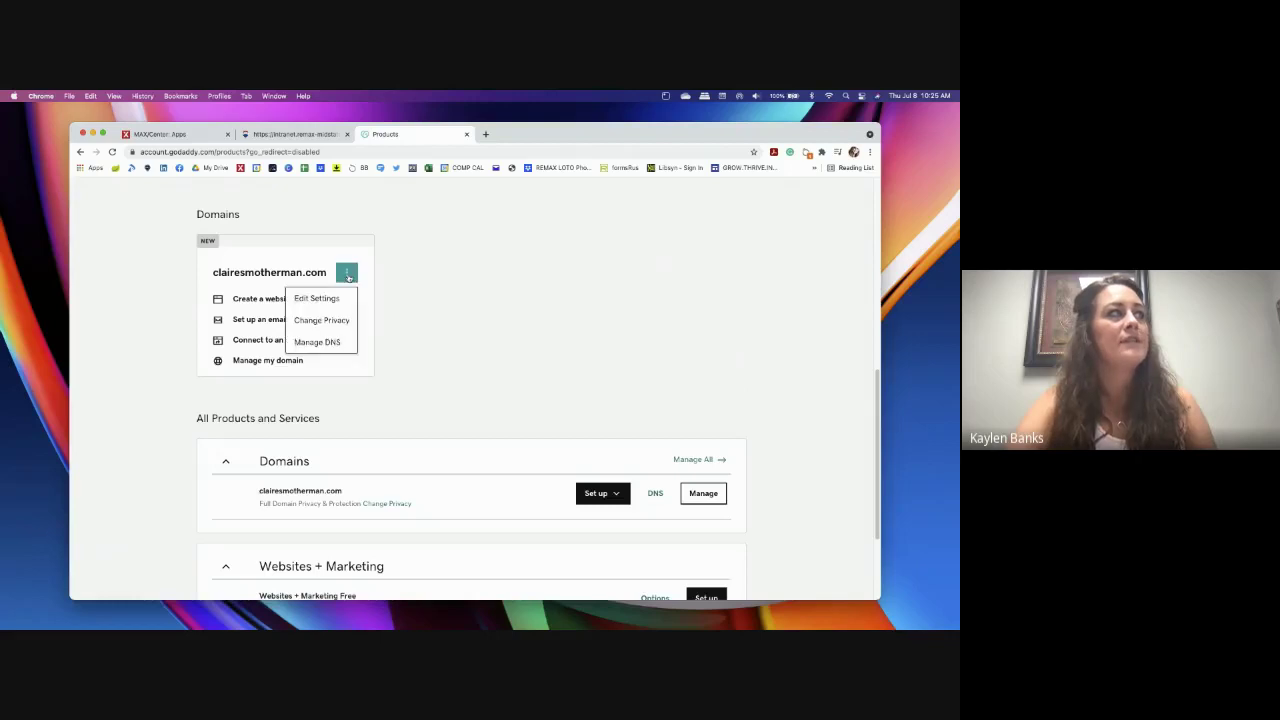
click(339, 344)
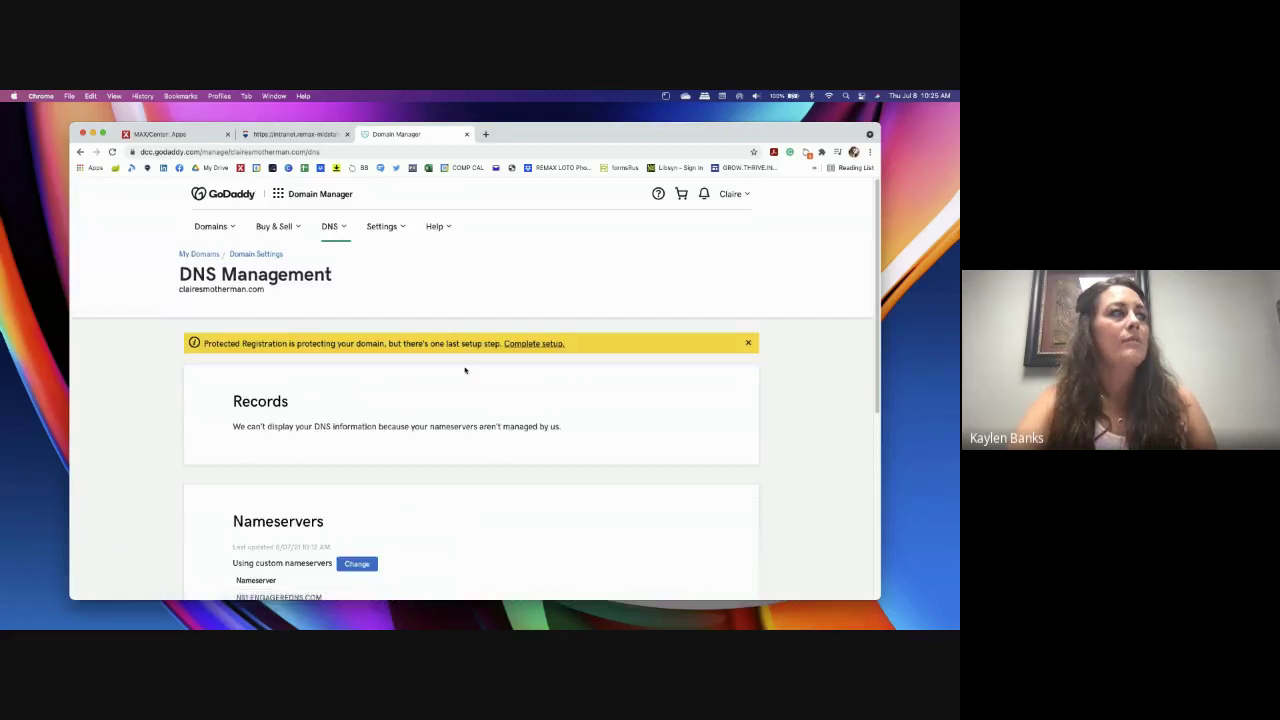
- Forward the domain to the remax-midstates subdomain as Permanent (301), Forward only, and save
scroll(466, 370, down, 5)
scroll(466, 370, down, 1)
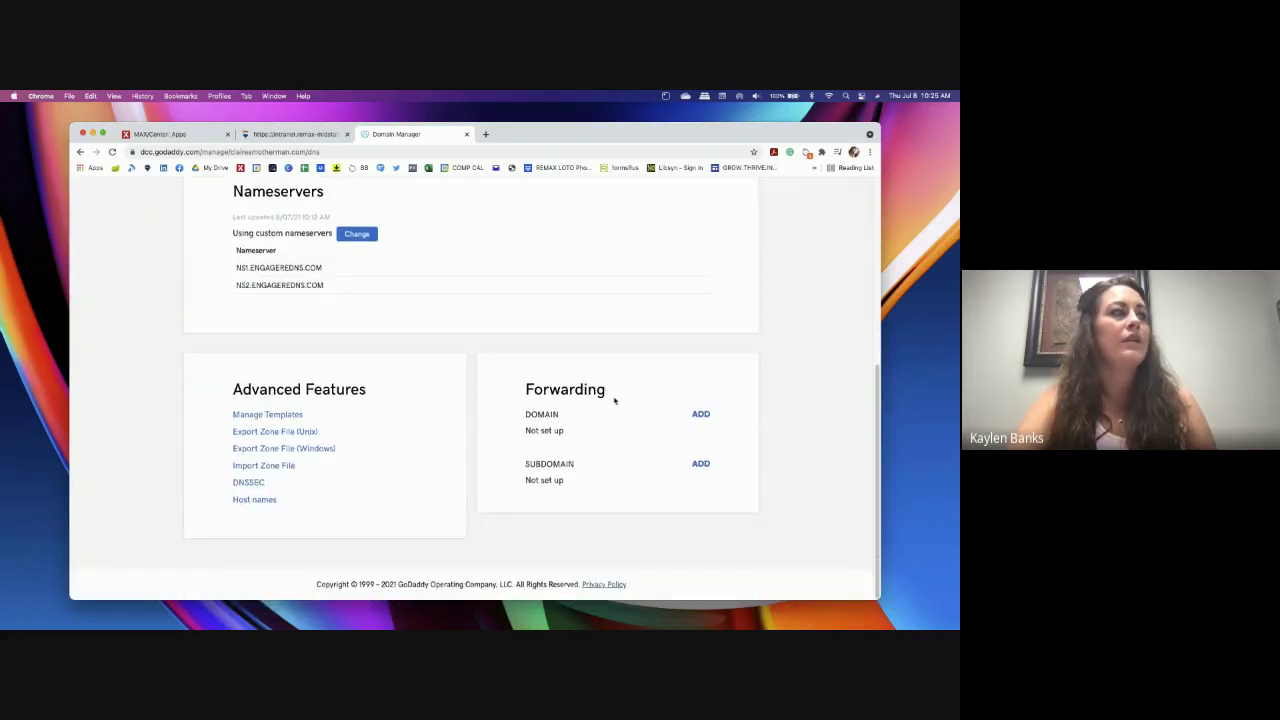
click(700, 414)
click(645, 457)
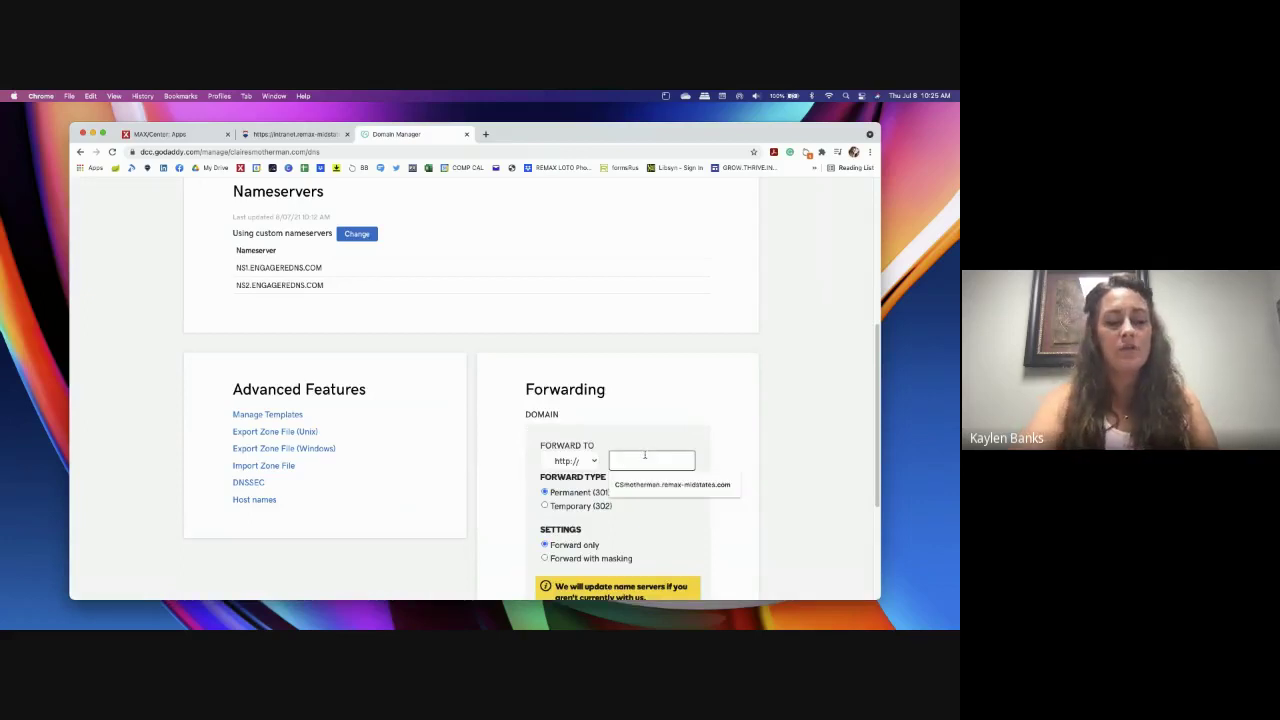
click(672, 484)
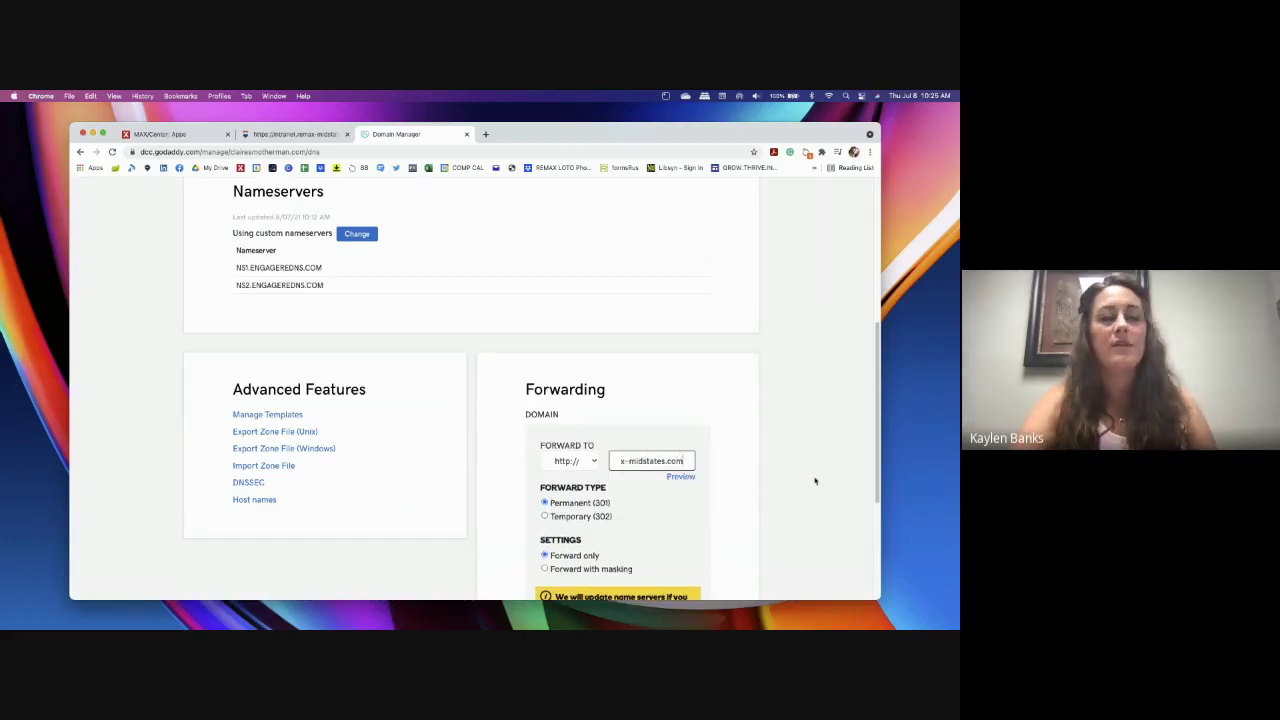
scroll(723, 466, down, 2)
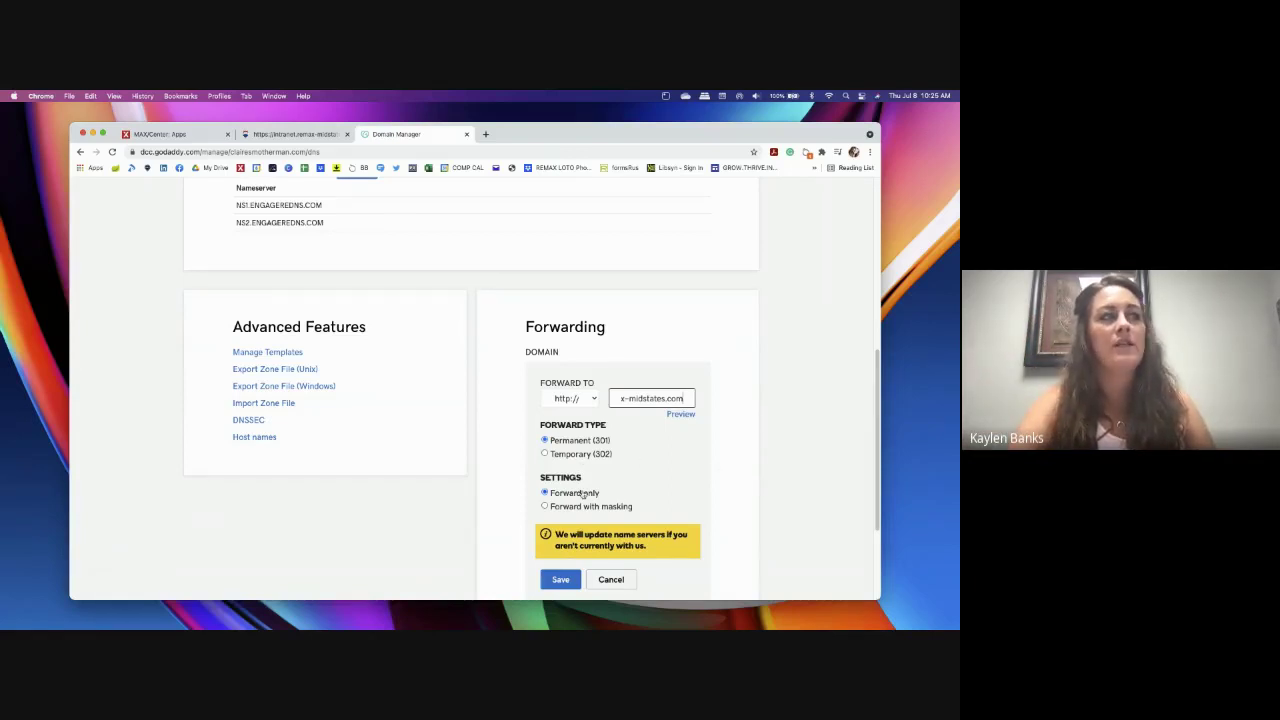
click(562, 584)
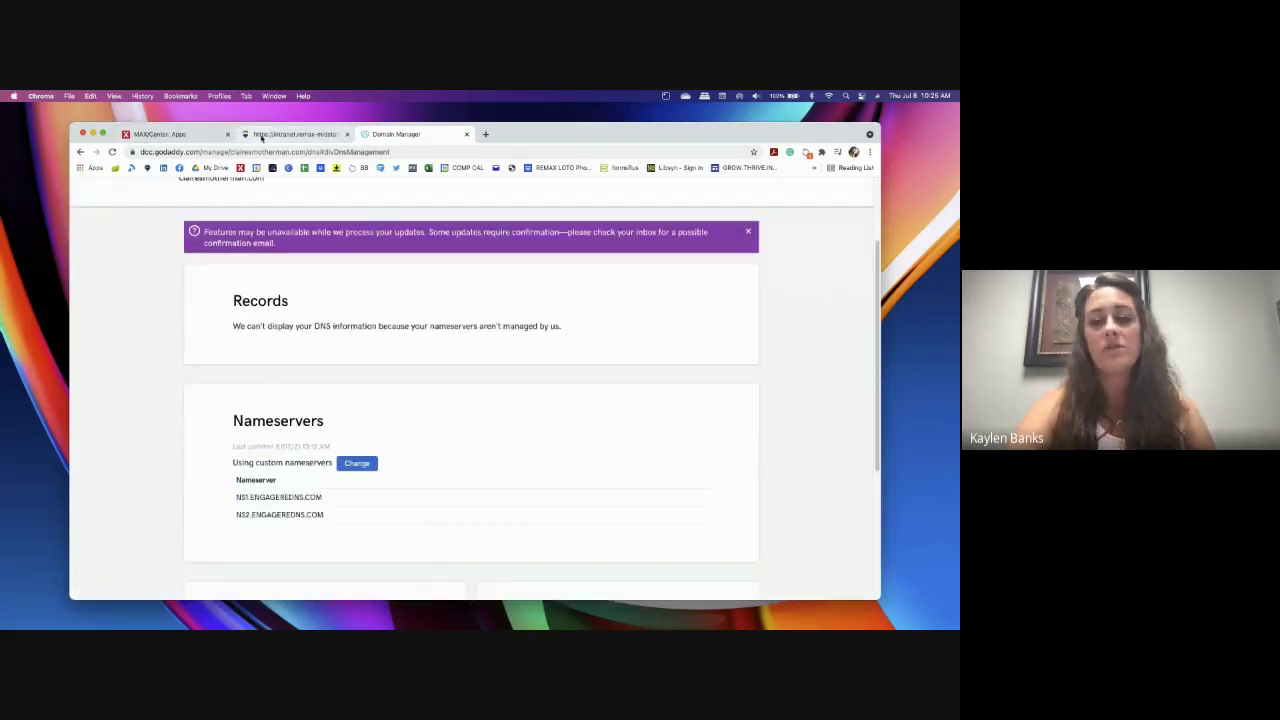
- Scroll LeadStreet's Domain Names page to the NS1/NS2.ENGAGEREDNS.COM name servers in Add Domain Step 2
click(292, 134)
scroll(251, 417, down, 5)
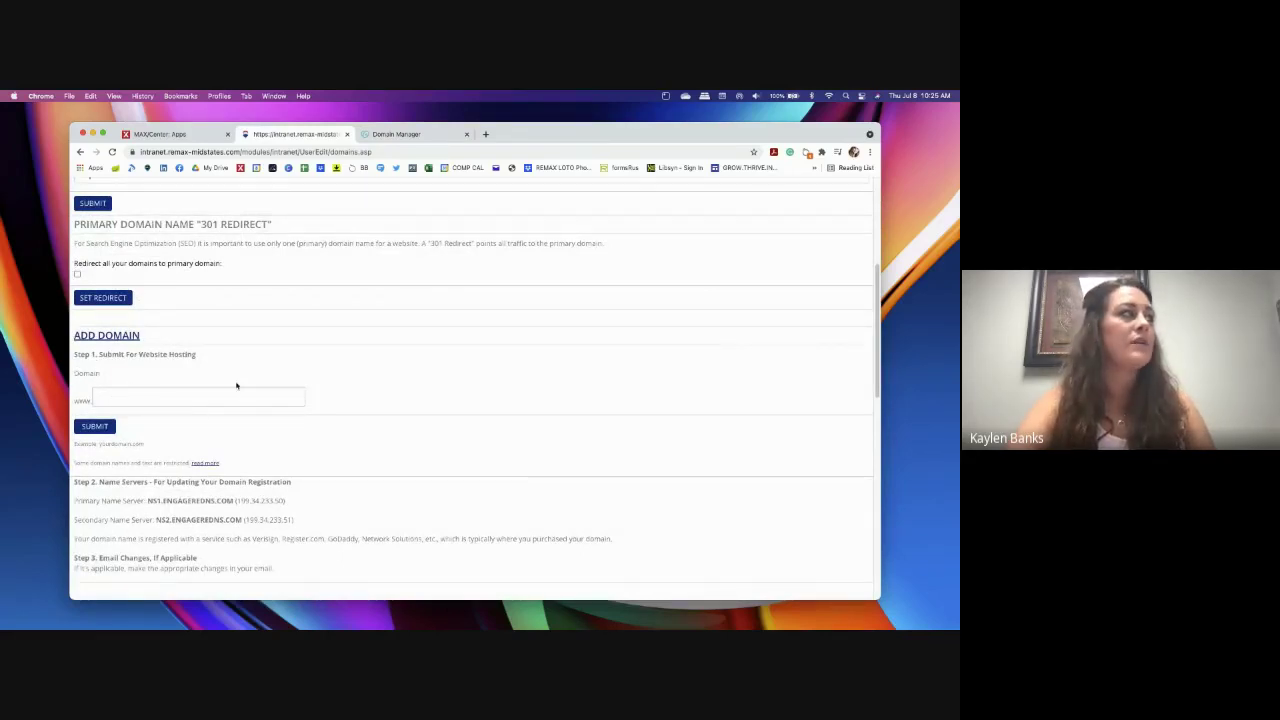
scroll(202, 376, up, 4)
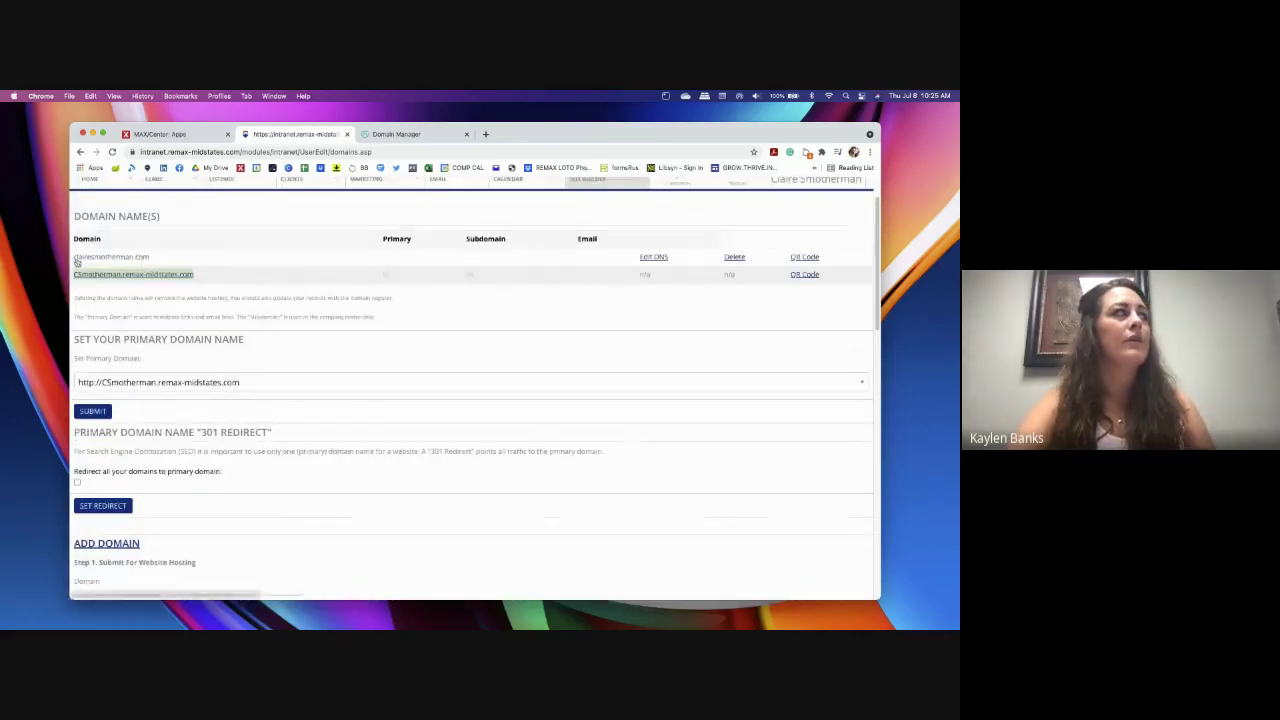
scroll(110, 300, down, 5)
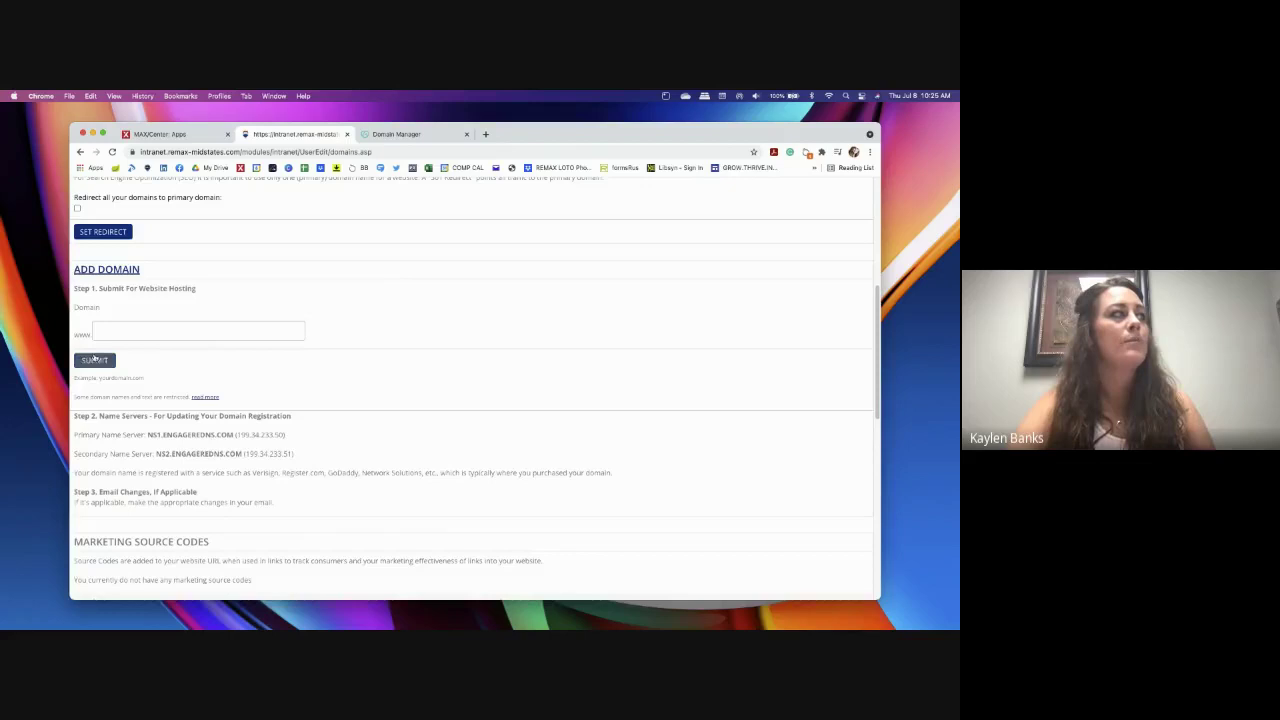
scroll(199, 293, up, 5)
scroll(199, 293, up, 1)
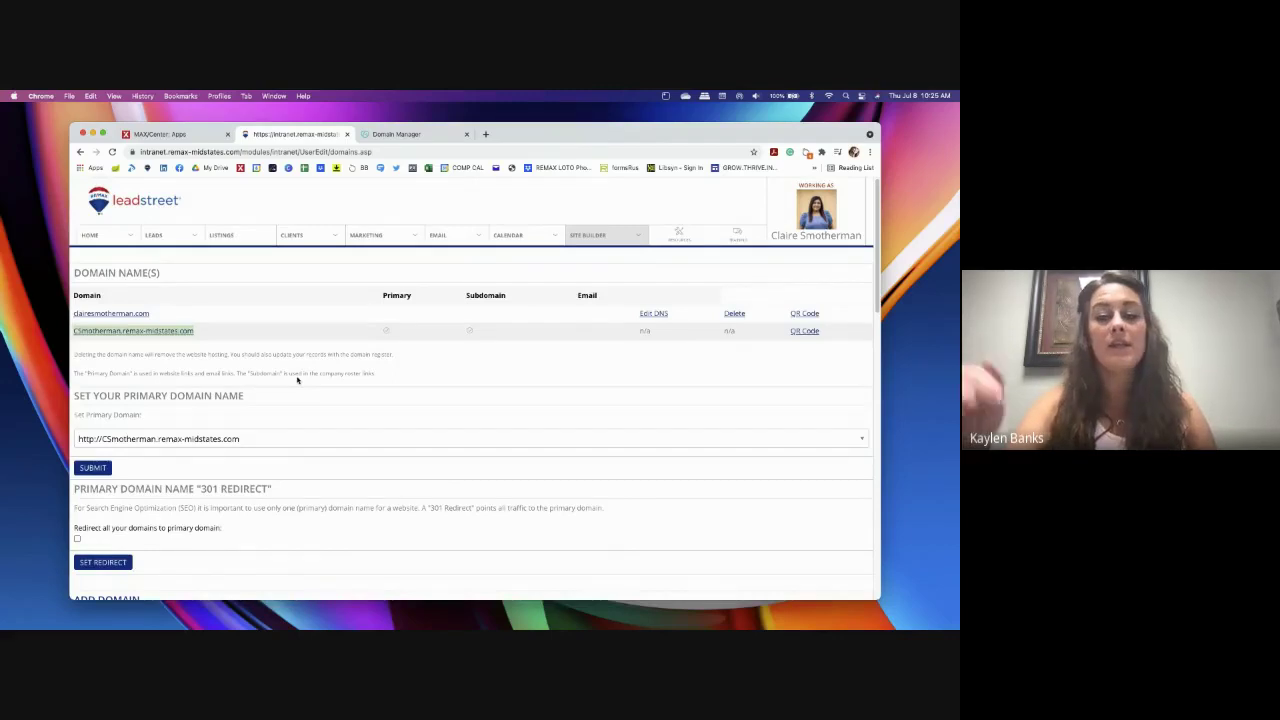
scroll(262, 406, down, 5)
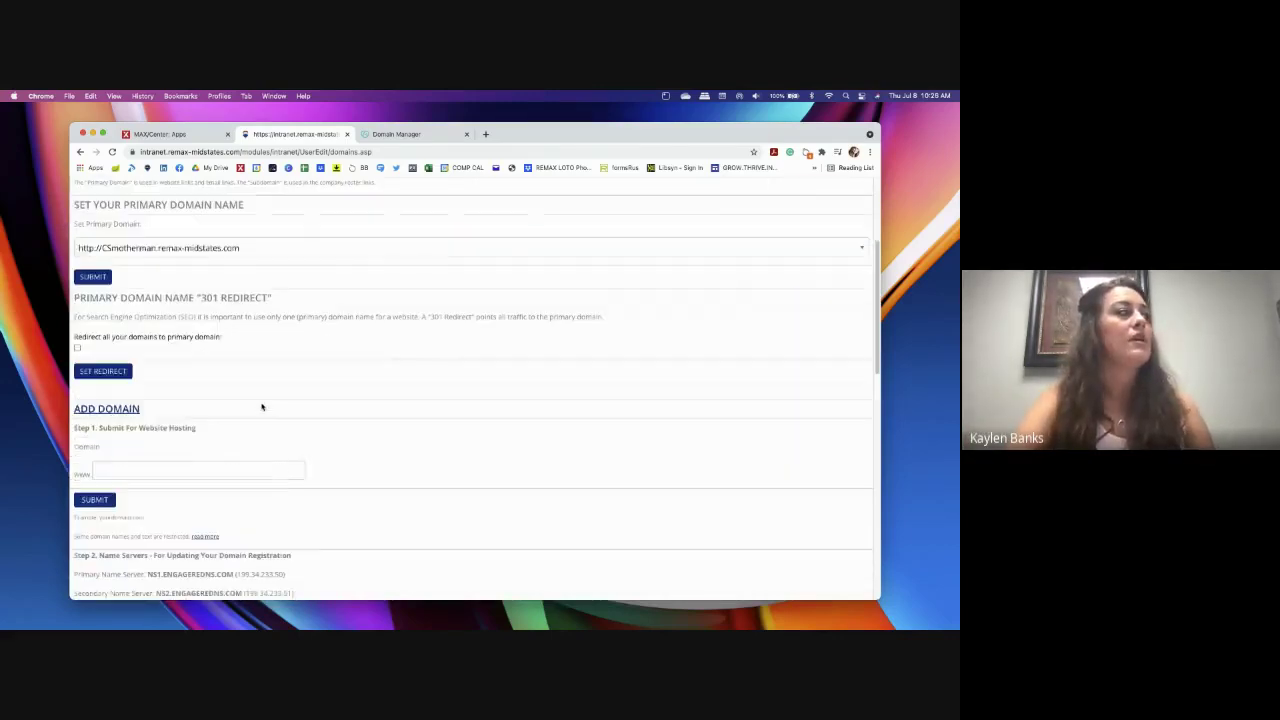
scroll(259, 403, down, 1)
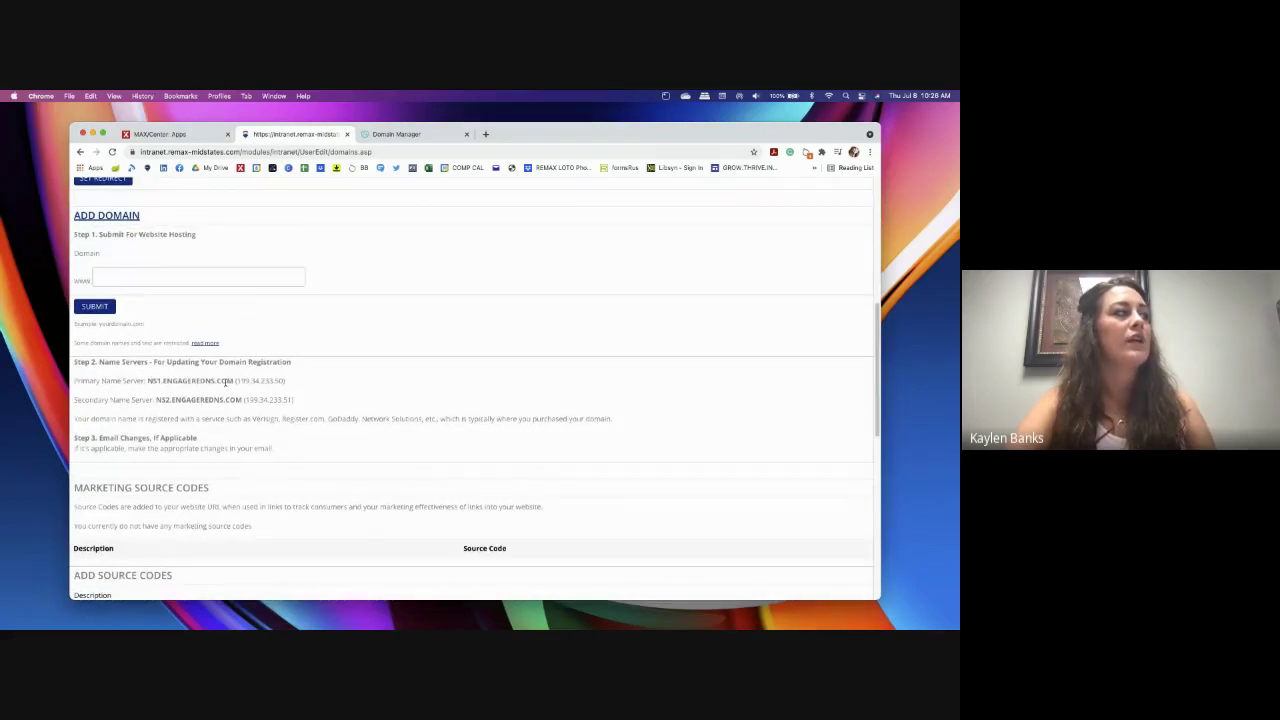
- Change the domain's nameservers to 'Enter my own nameservers (advanced)' in GoDaddy
click(388, 136)
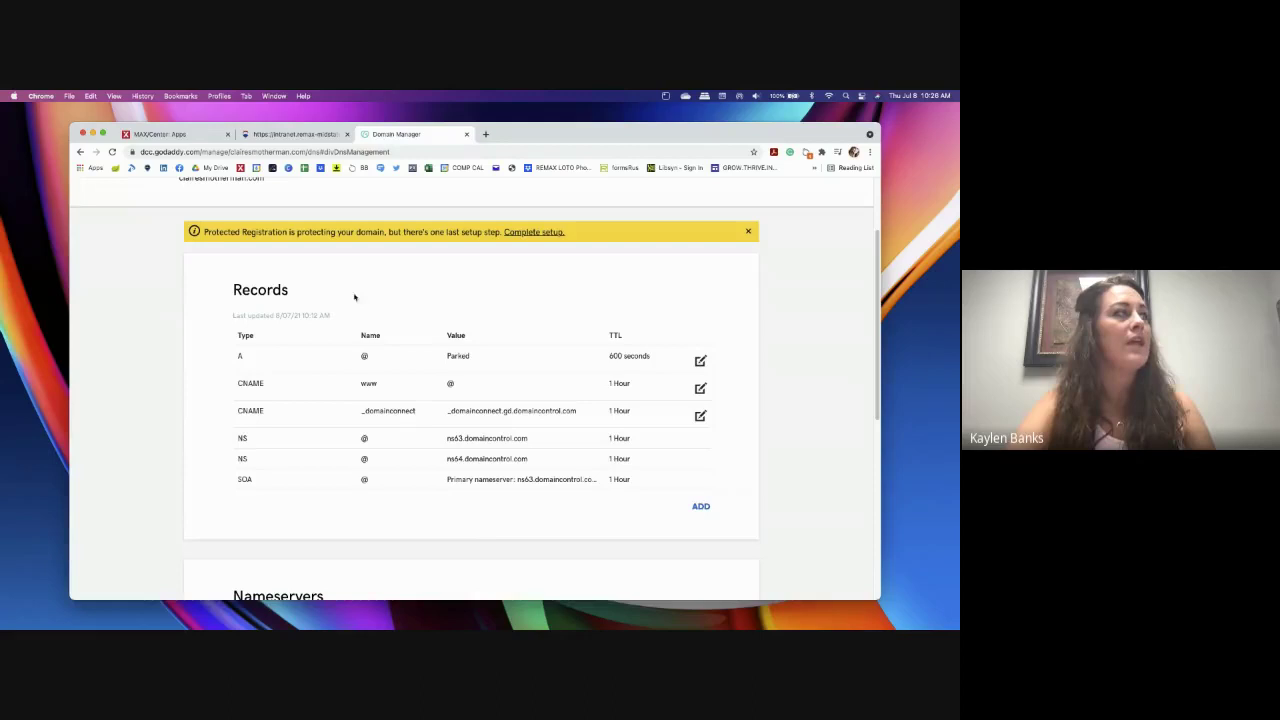
scroll(360, 320, up, 1)
scroll(355, 331, down, 5)
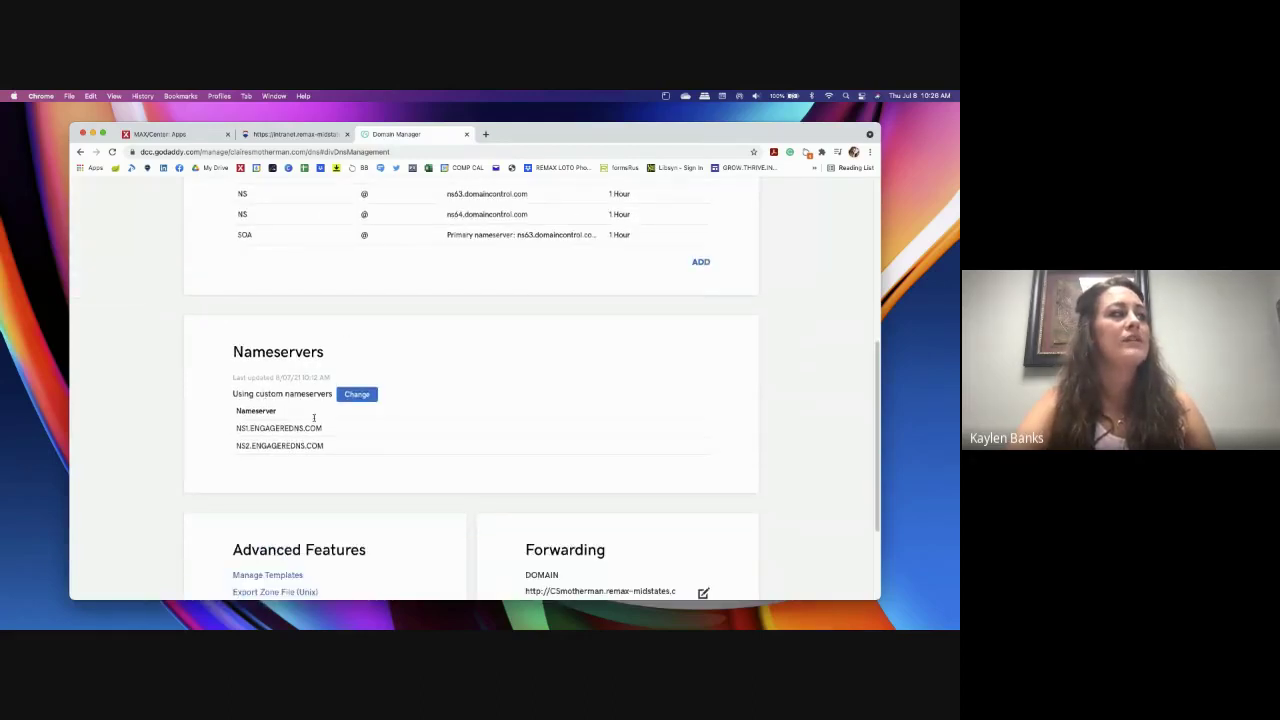
click(356, 395)
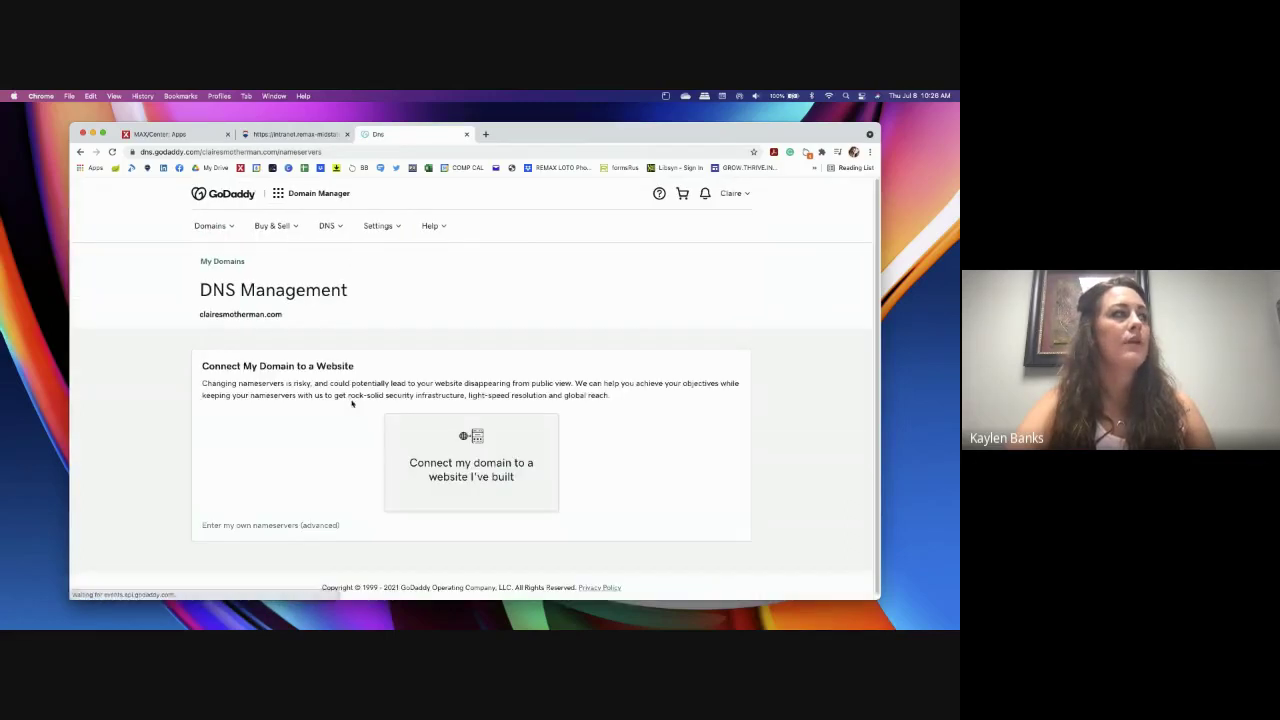
click(291, 527)
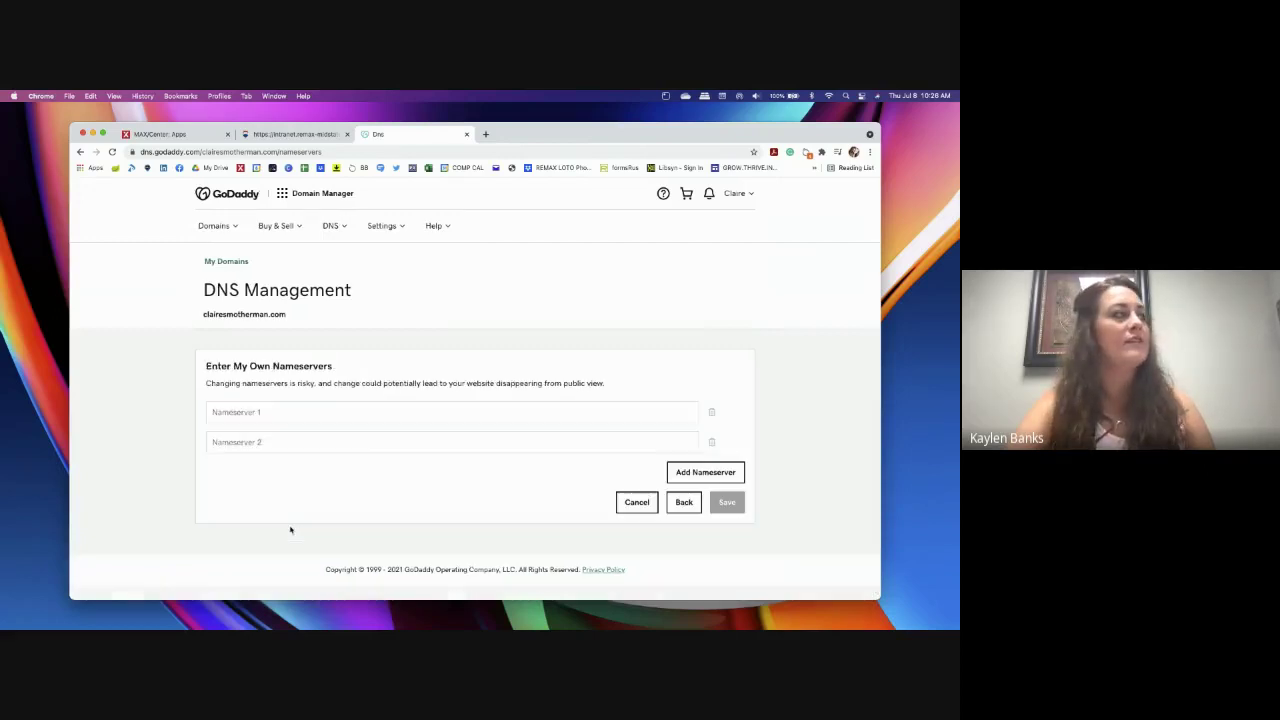
- Copy NS1.ENGAGEREDNS.COM from the LeadStreet domain page
key(ctrl+shift+Tab)
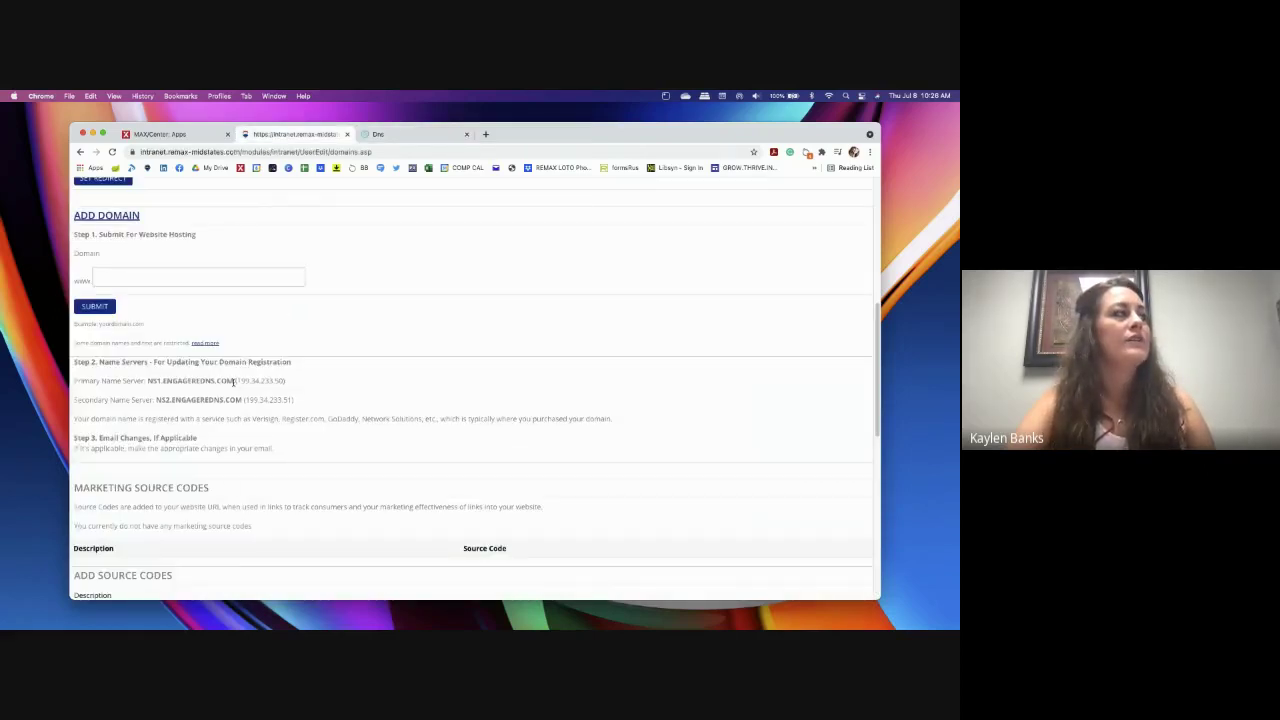
drag(234, 381, 148, 382)
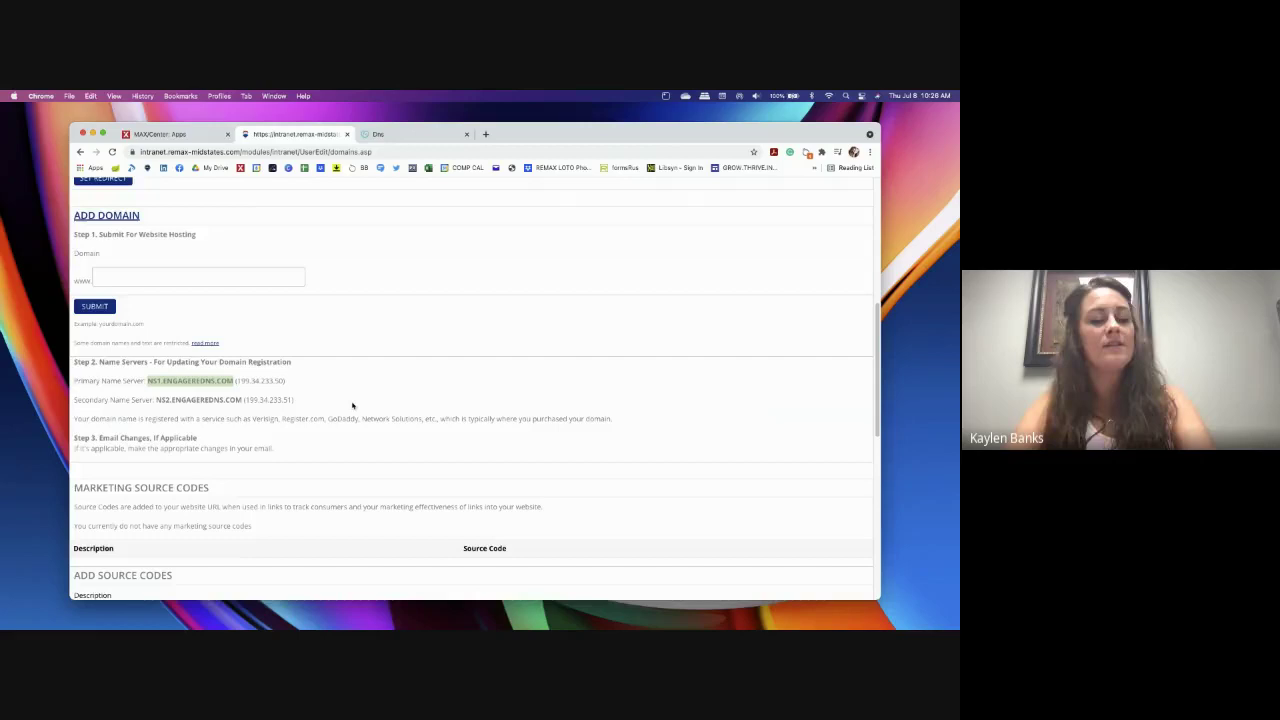
key(super+c)
- Paste NS1.ENGAGEREDNS.COM into Nameserver 1
key(ctrl+Tab)
click(301, 412)
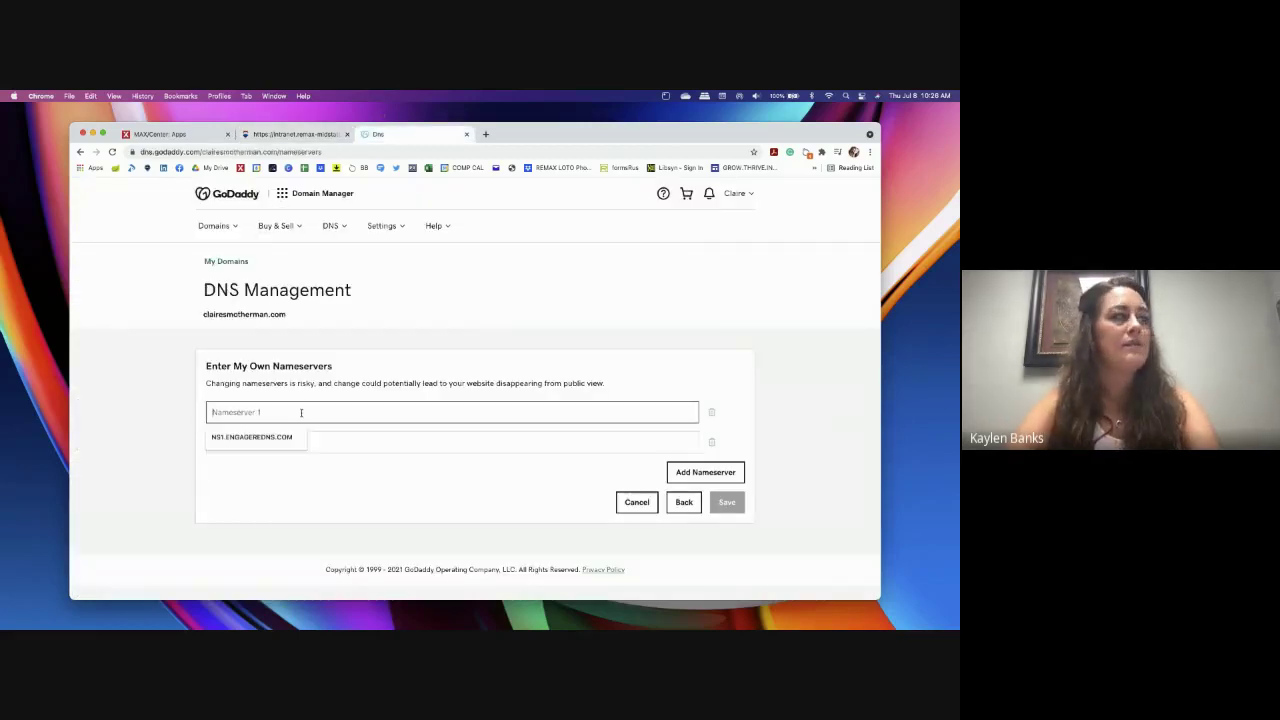
key(super+v)
- Enter NS2.ENGAGEREDNS.COM as Nameserver 2 and save the nameservers
key(ctrl+shift+Tab)
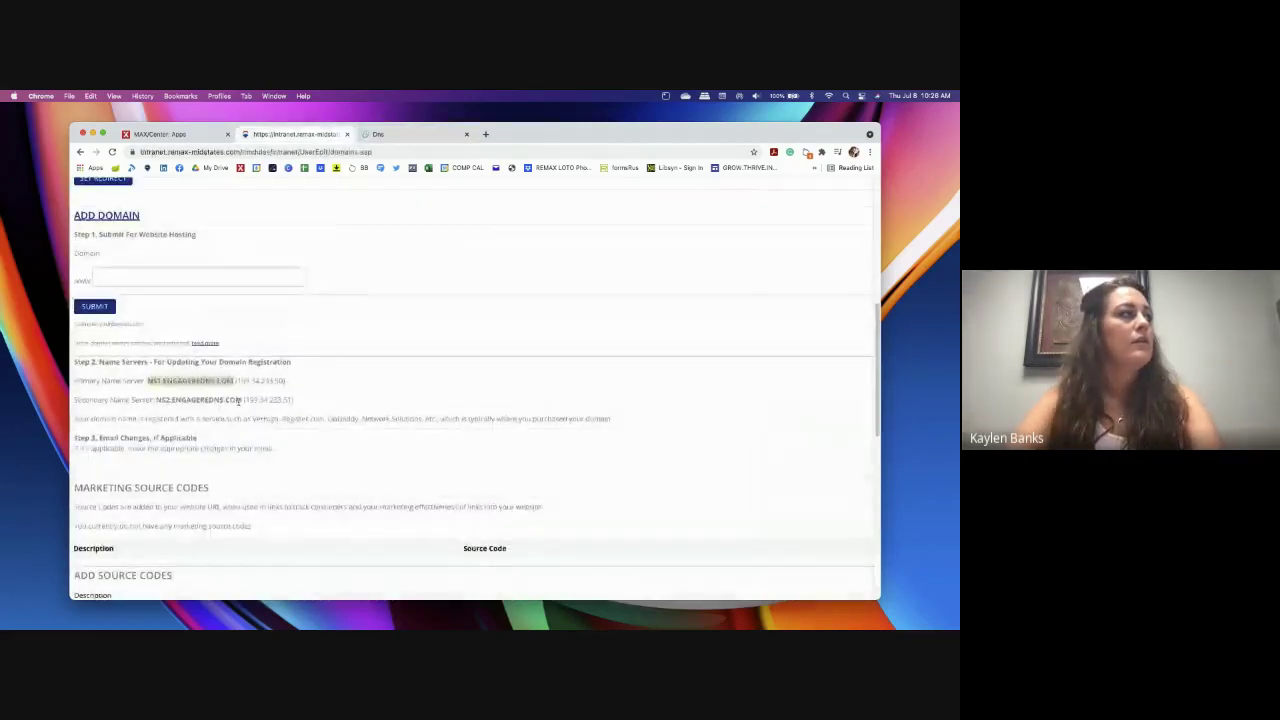
drag(241, 400, 156, 400)
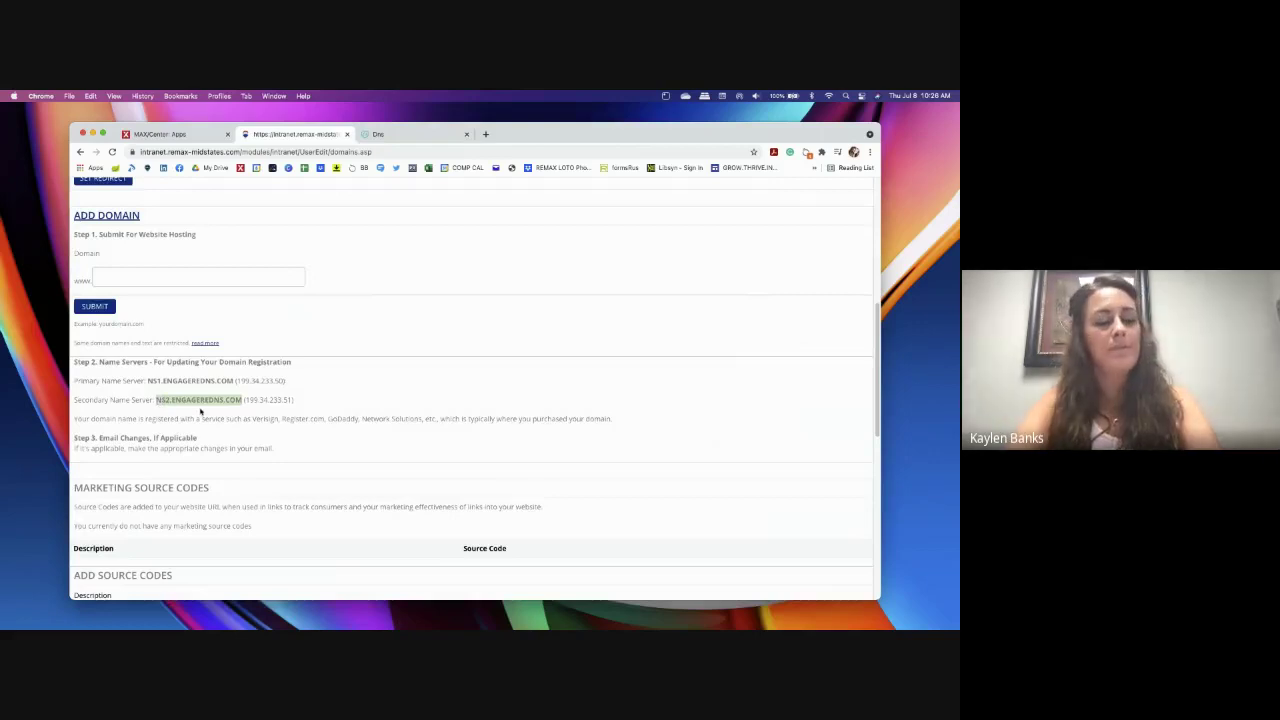
key(ctrl+Tab)
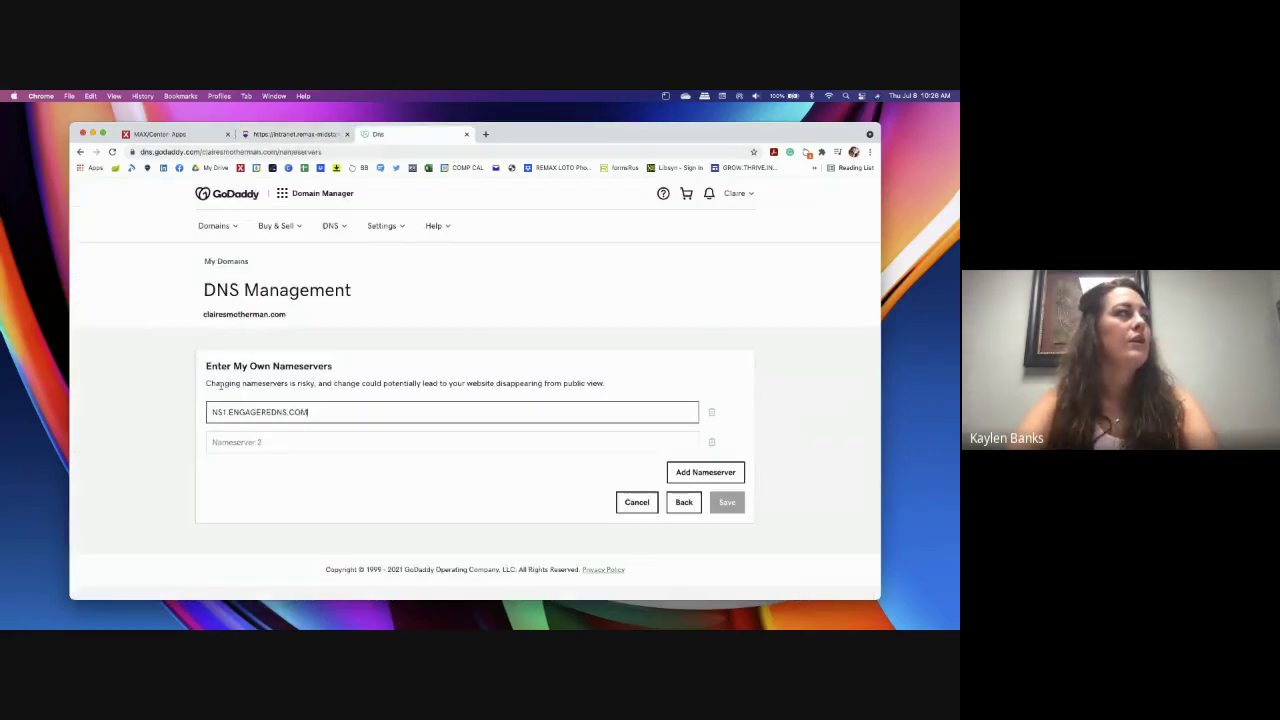
click(269, 441)
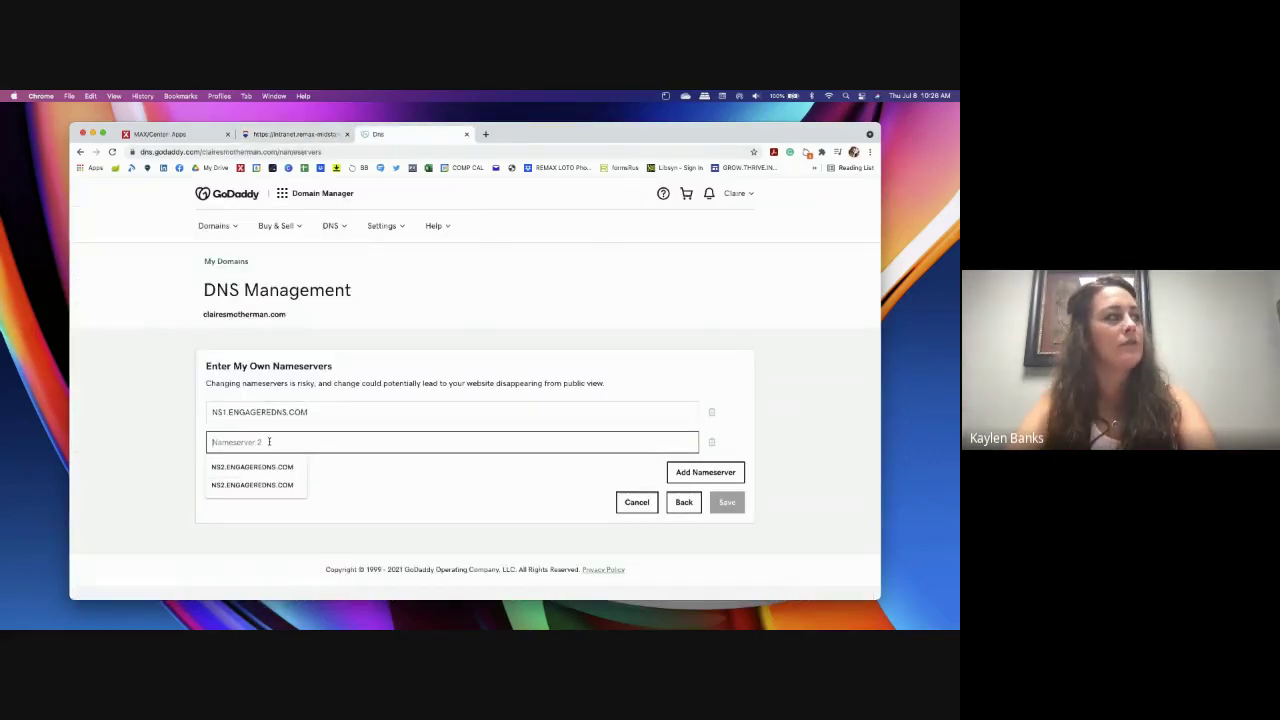
click(252, 467)
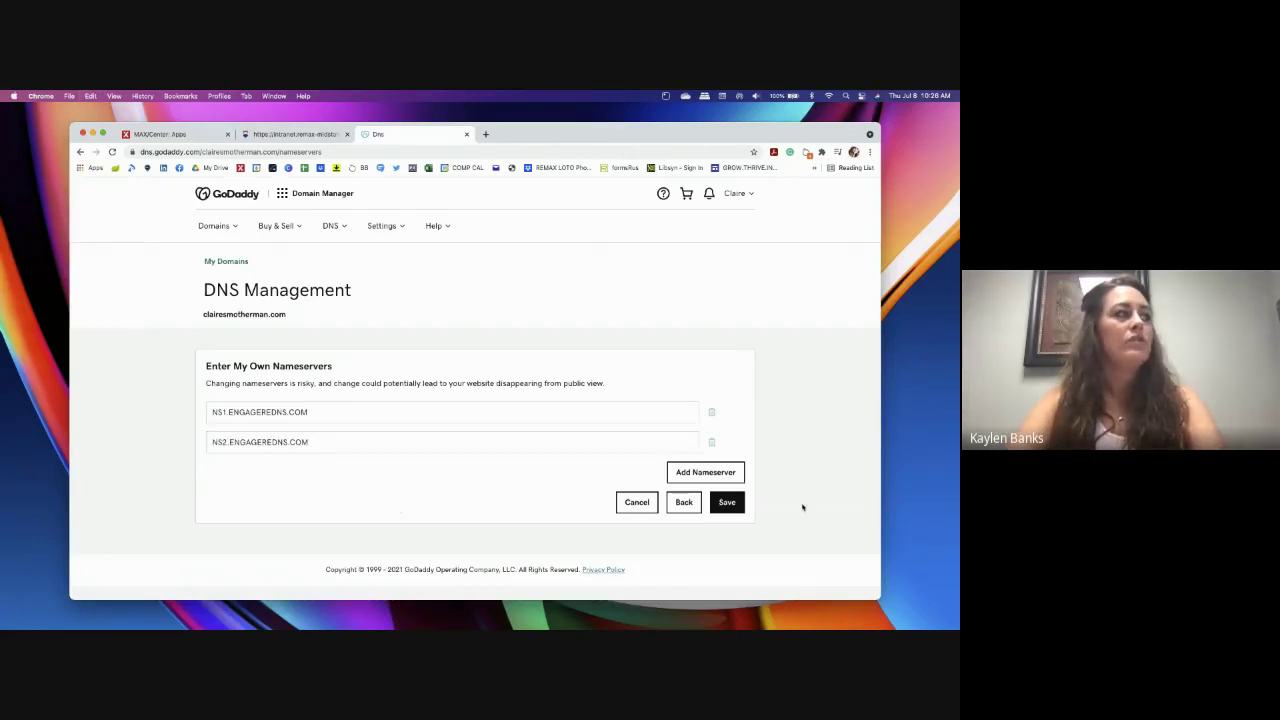
click(727, 503)
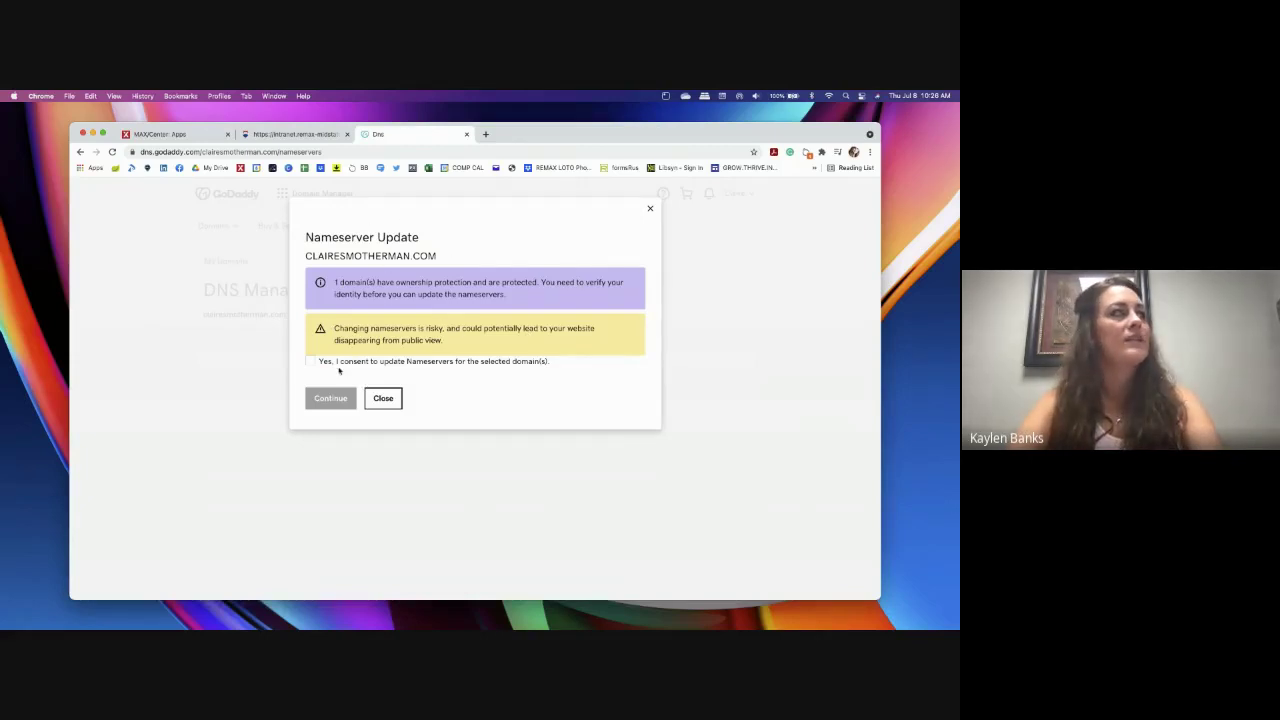
- Consent to the nameserver update, send the one-time password, and close the Verify Your Identity dialog
click(338, 363)
click(328, 399)
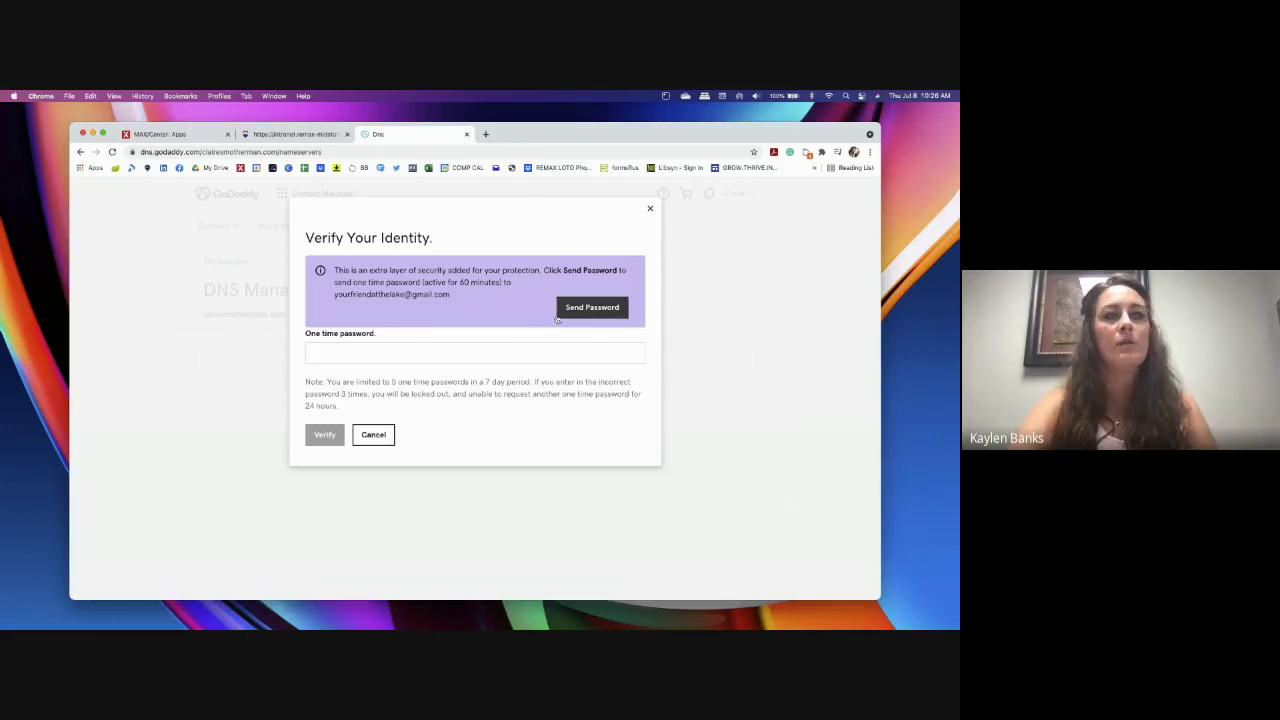
click(598, 309)
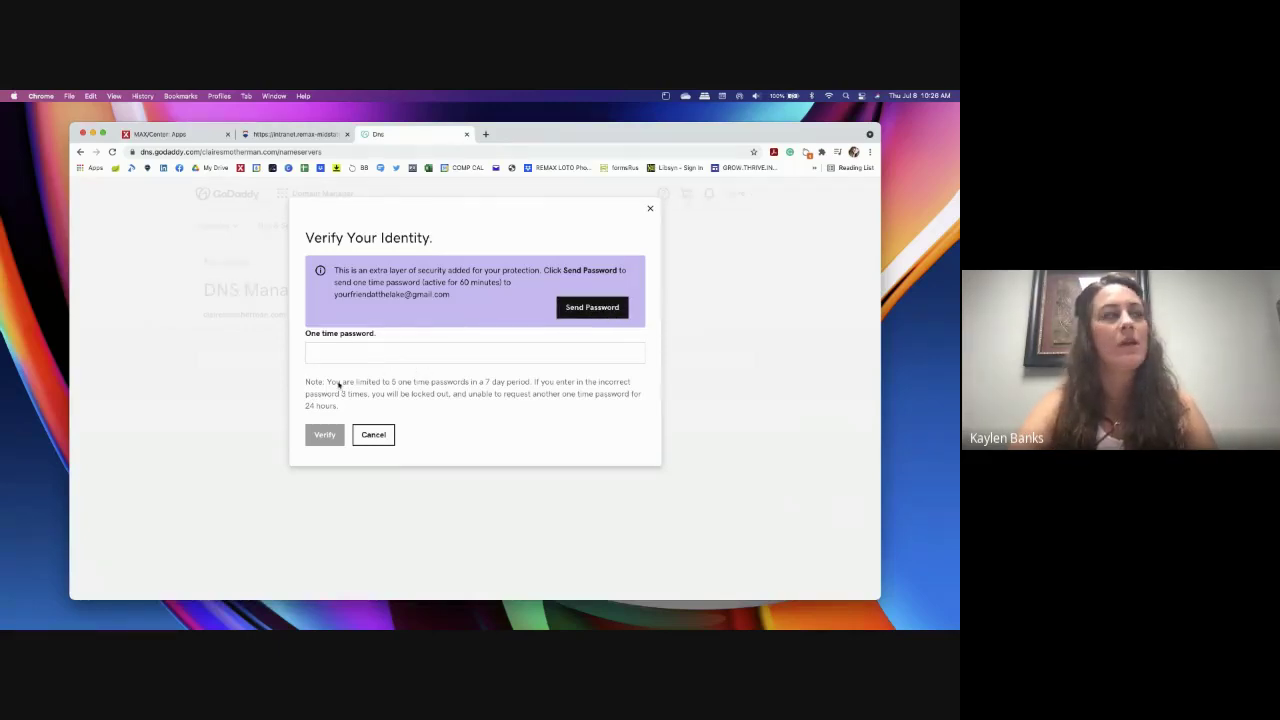
click(651, 211)
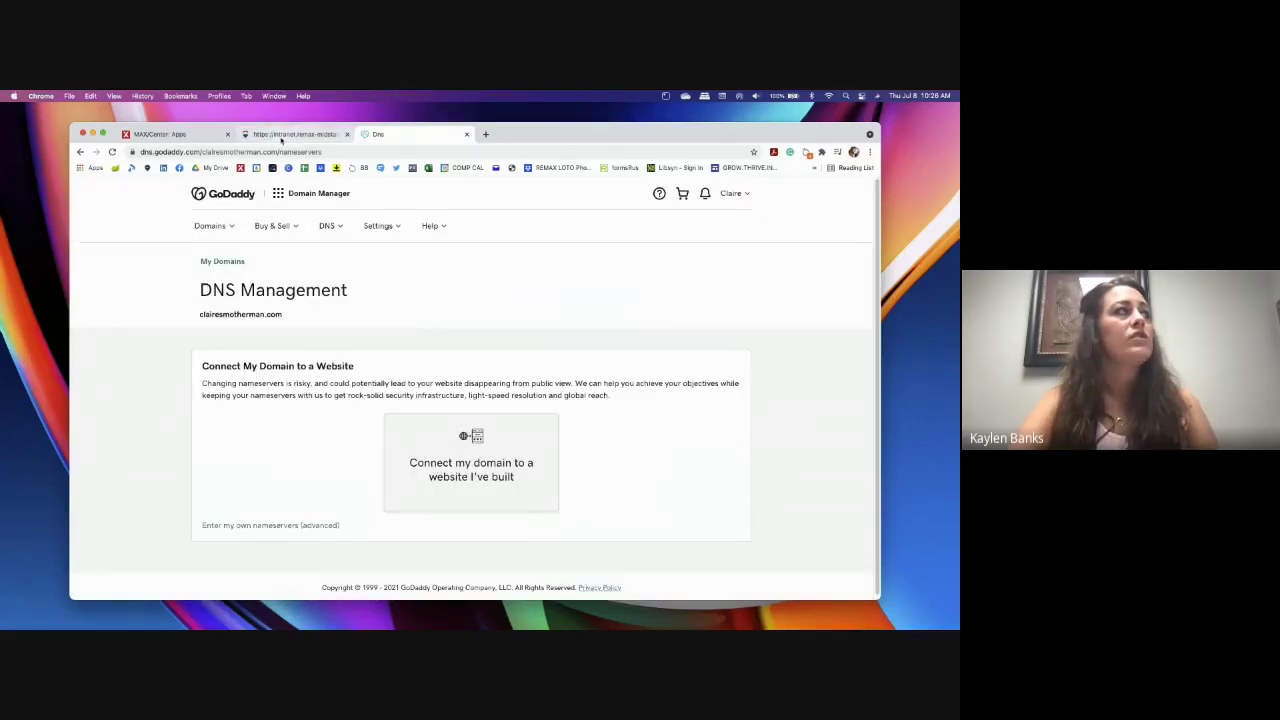
- Open the RE/MAX Lake of the Ozarks site via Site Builder > View Website, then return to LeadStreet
click(295, 134)
click(360, 389)
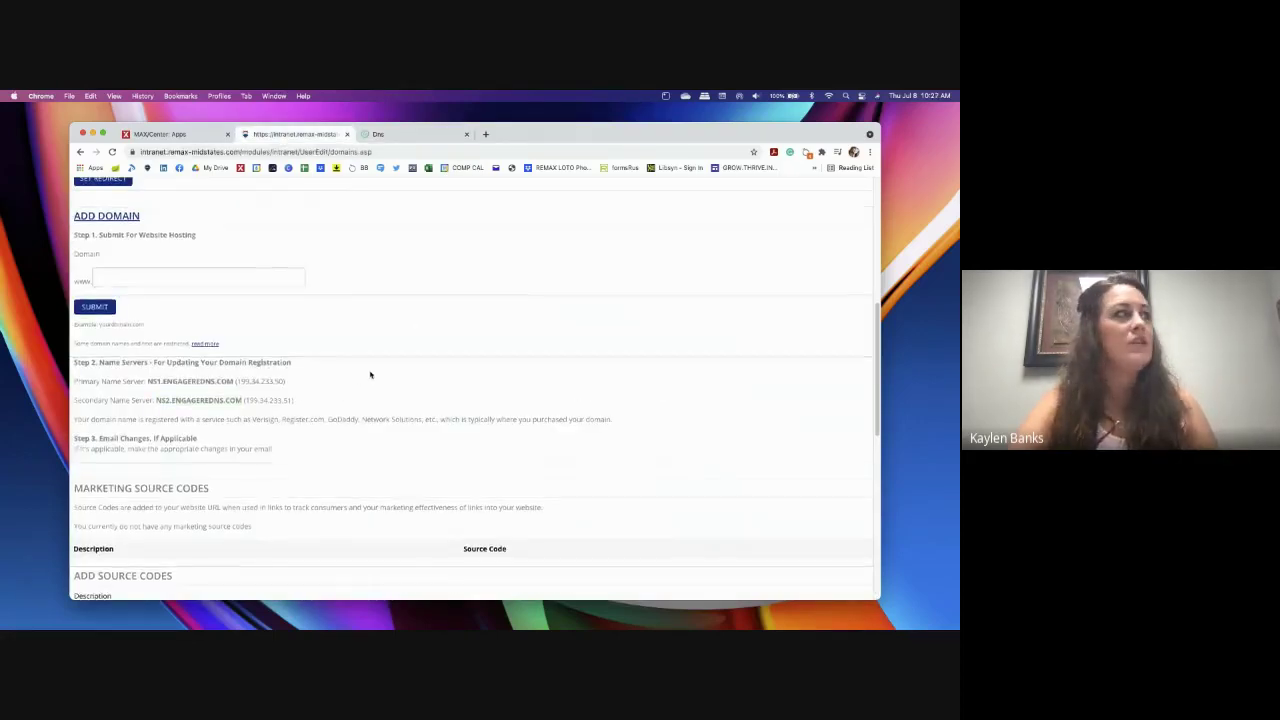
scroll(370, 374, up, 3)
scroll(370, 374, up, 5)
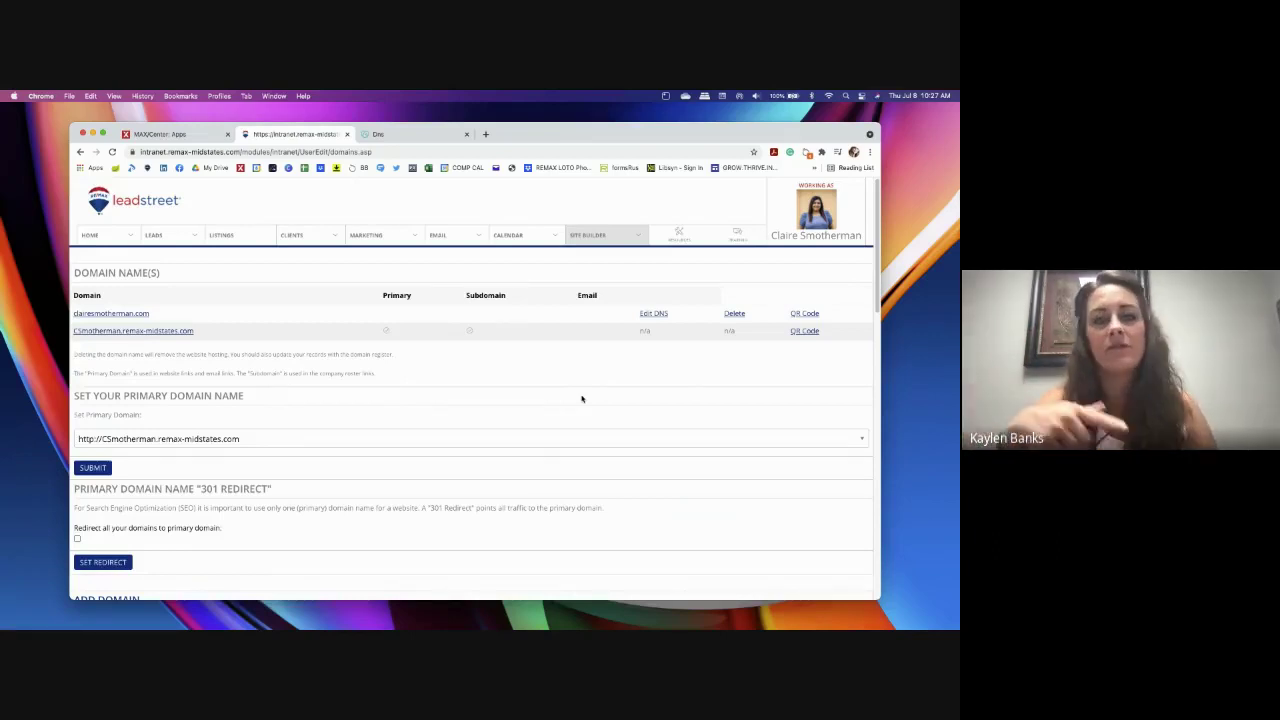
mouse_move(580, 234)
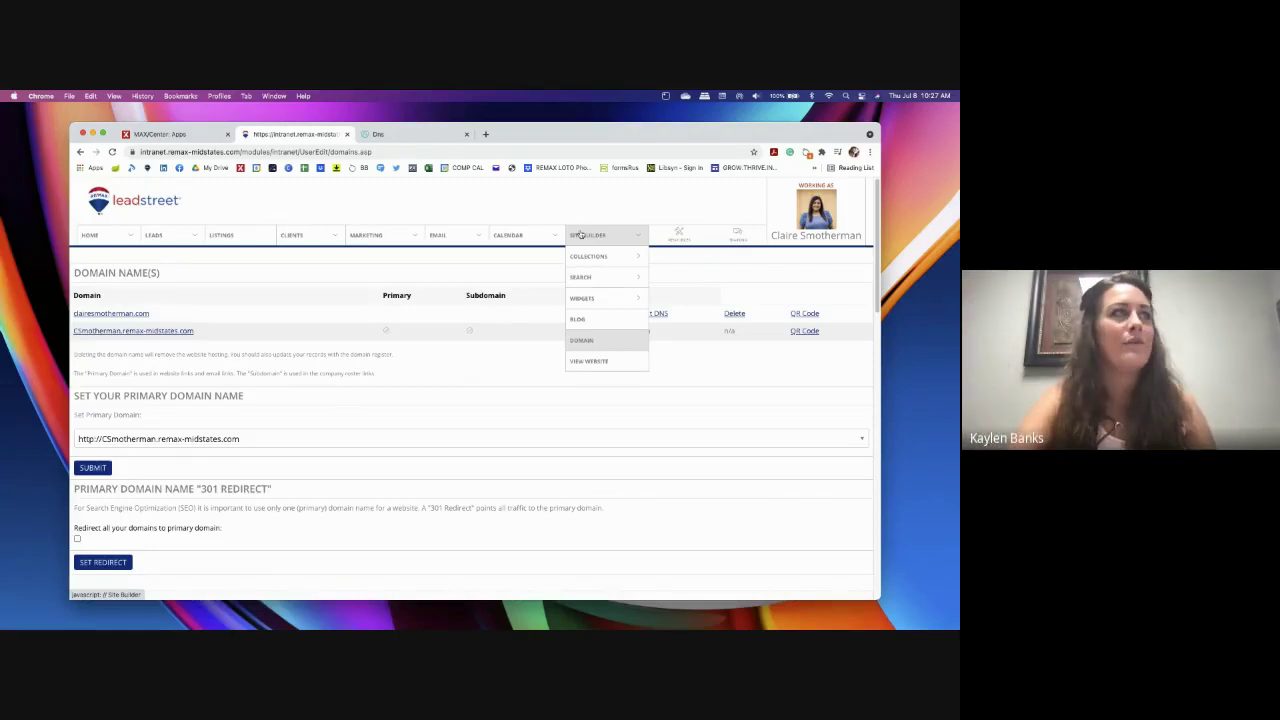
click(589, 361)
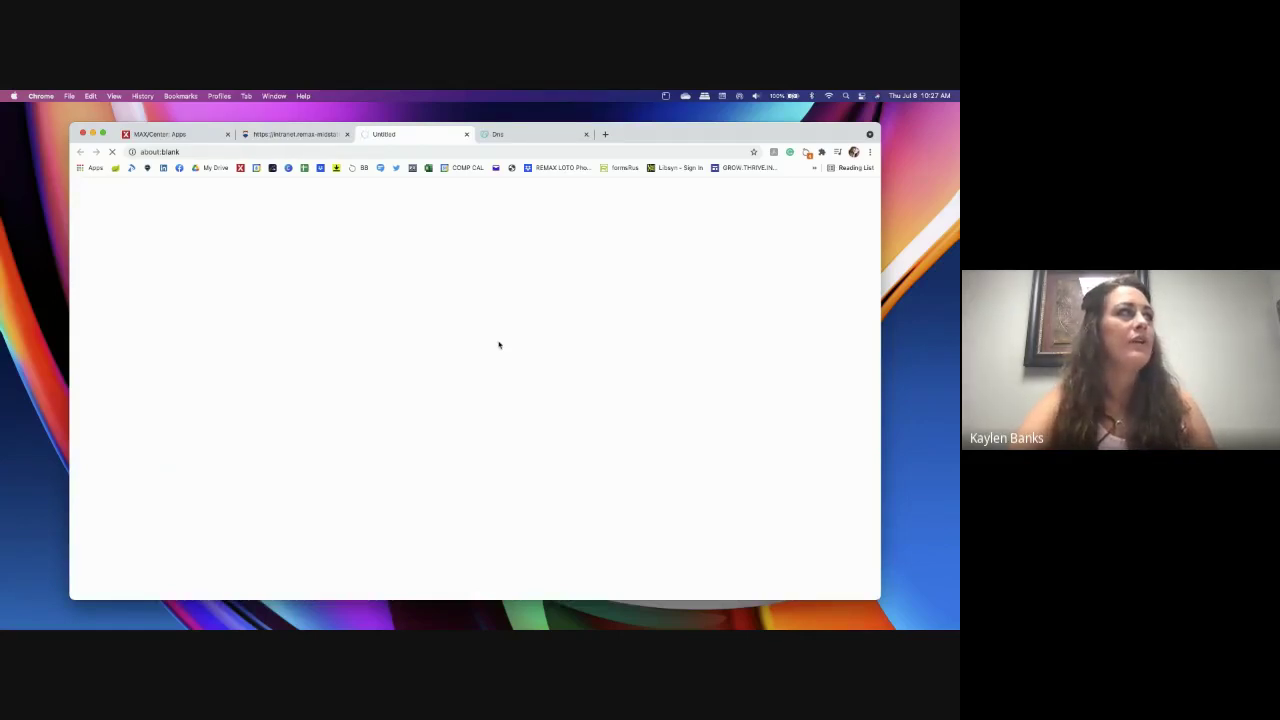
click(290, 136)
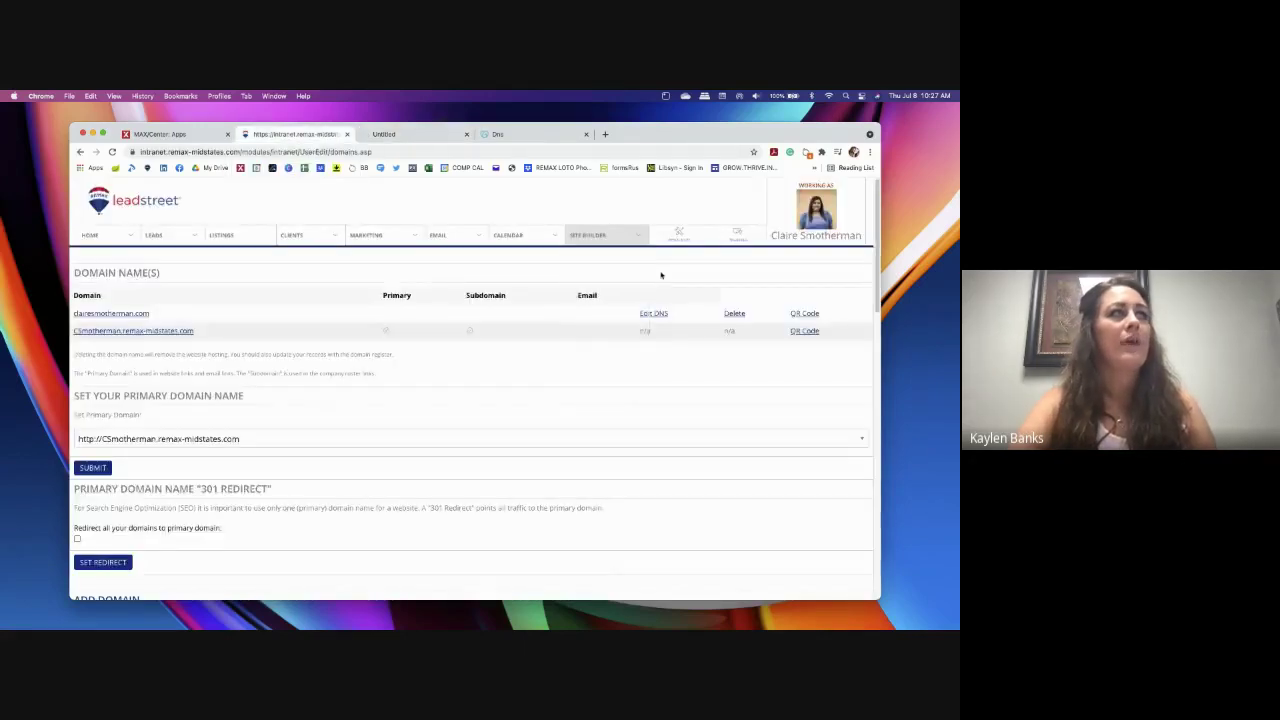
mouse_move(615, 245)
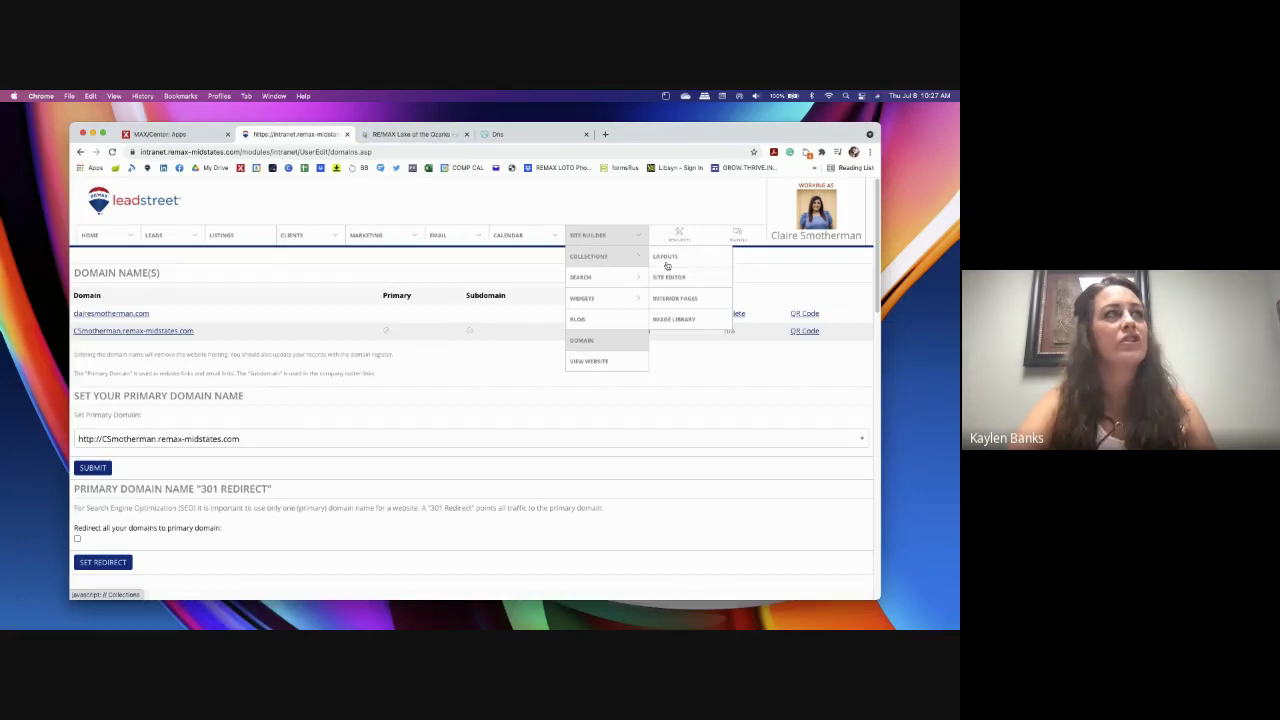
- Open the Site Editor and set Google Translate to On under Website Settings
click(690, 287)
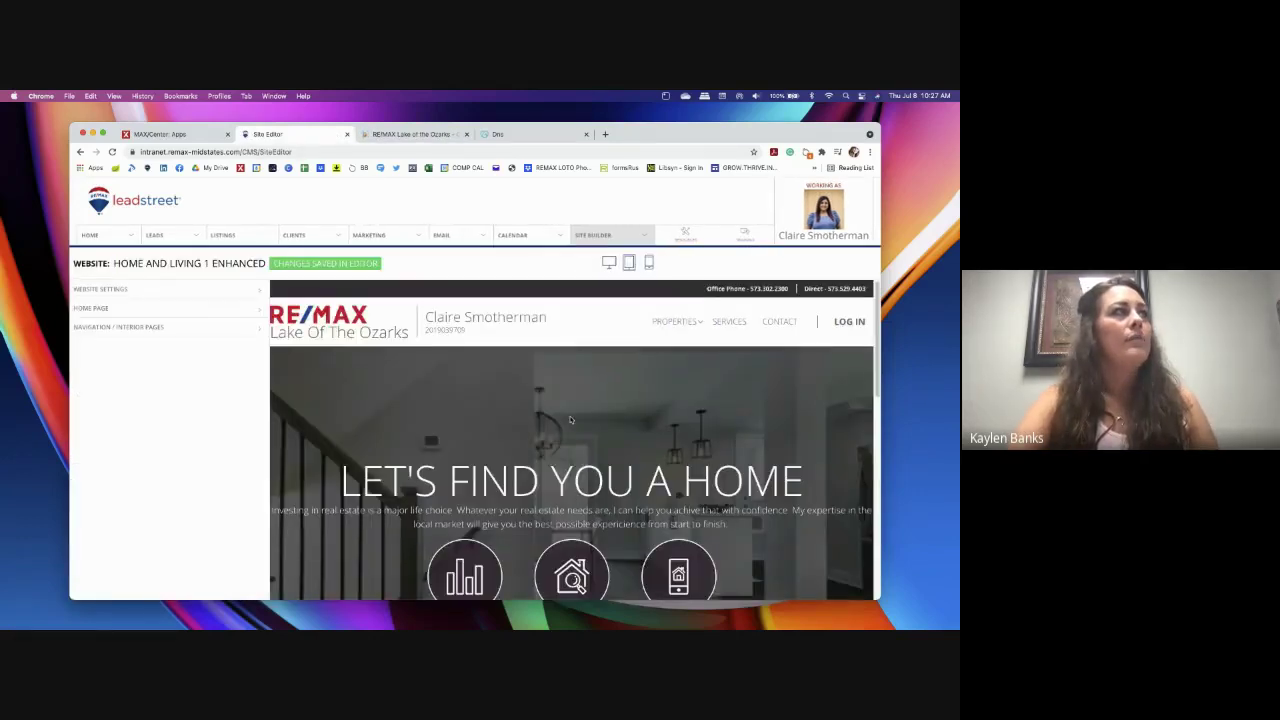
scroll(571, 420, down, 10)
scroll(571, 420, up, 10)
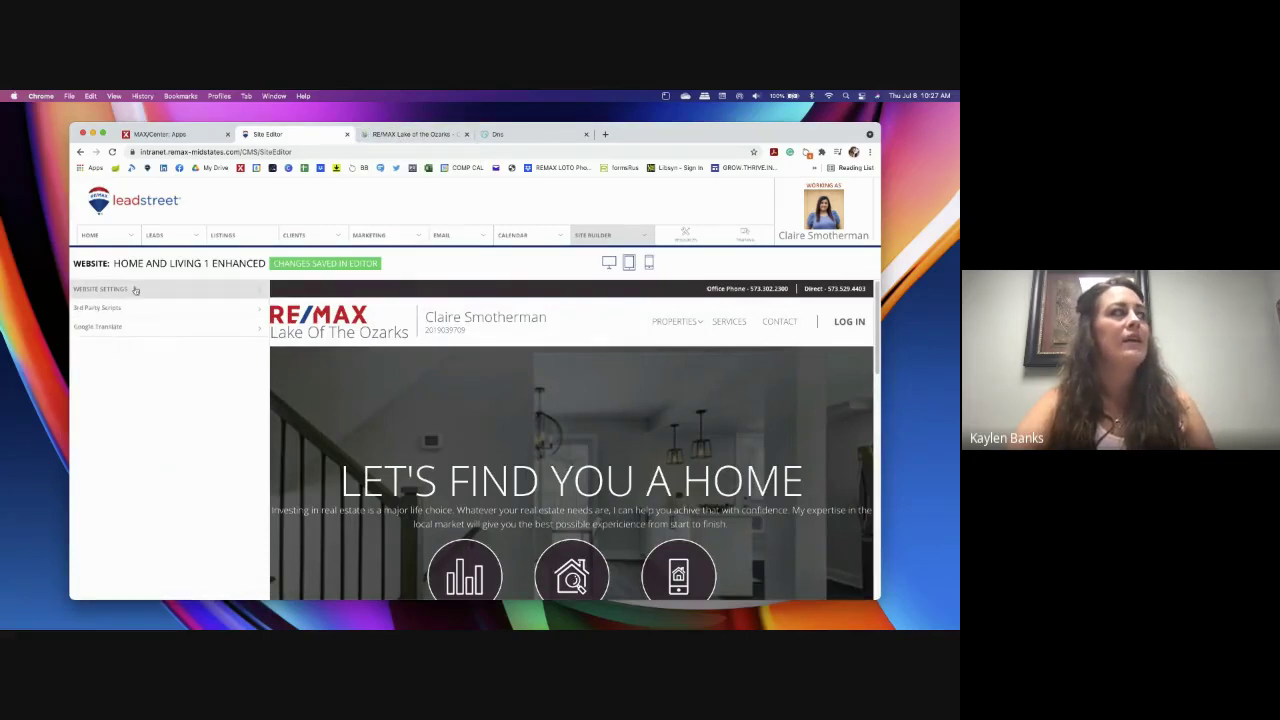
click(122, 292)
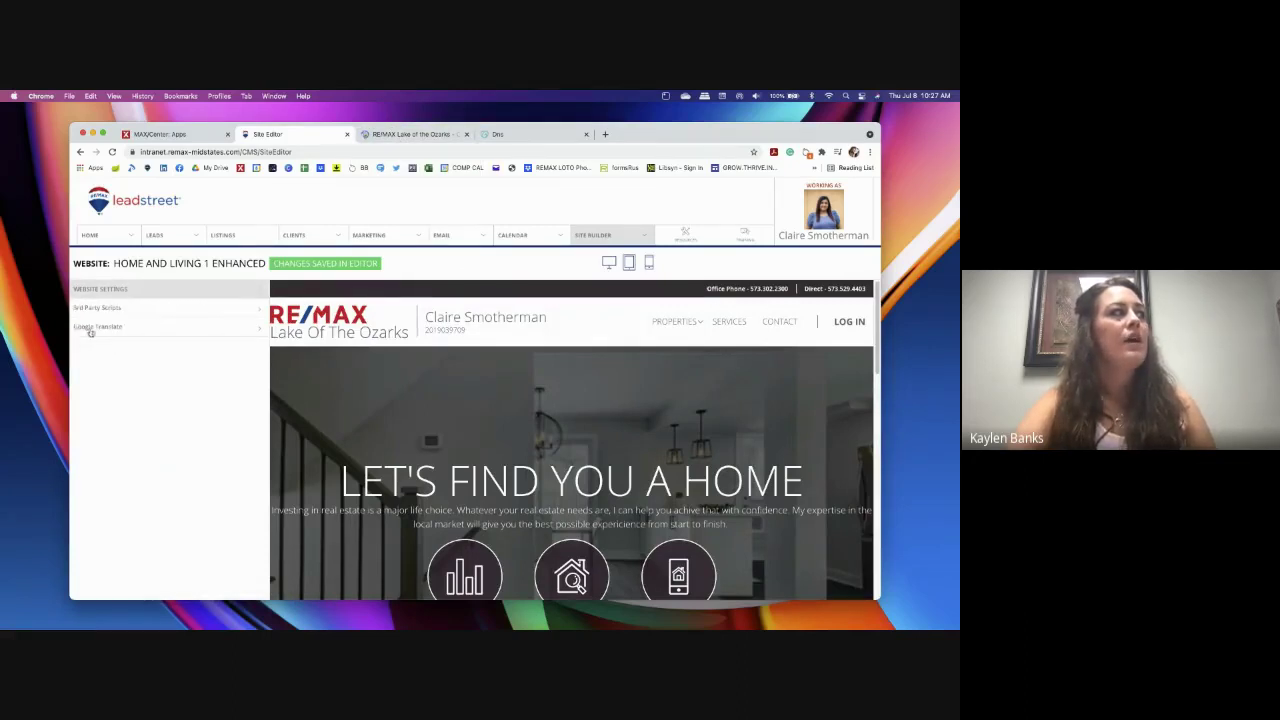
click(90, 328)
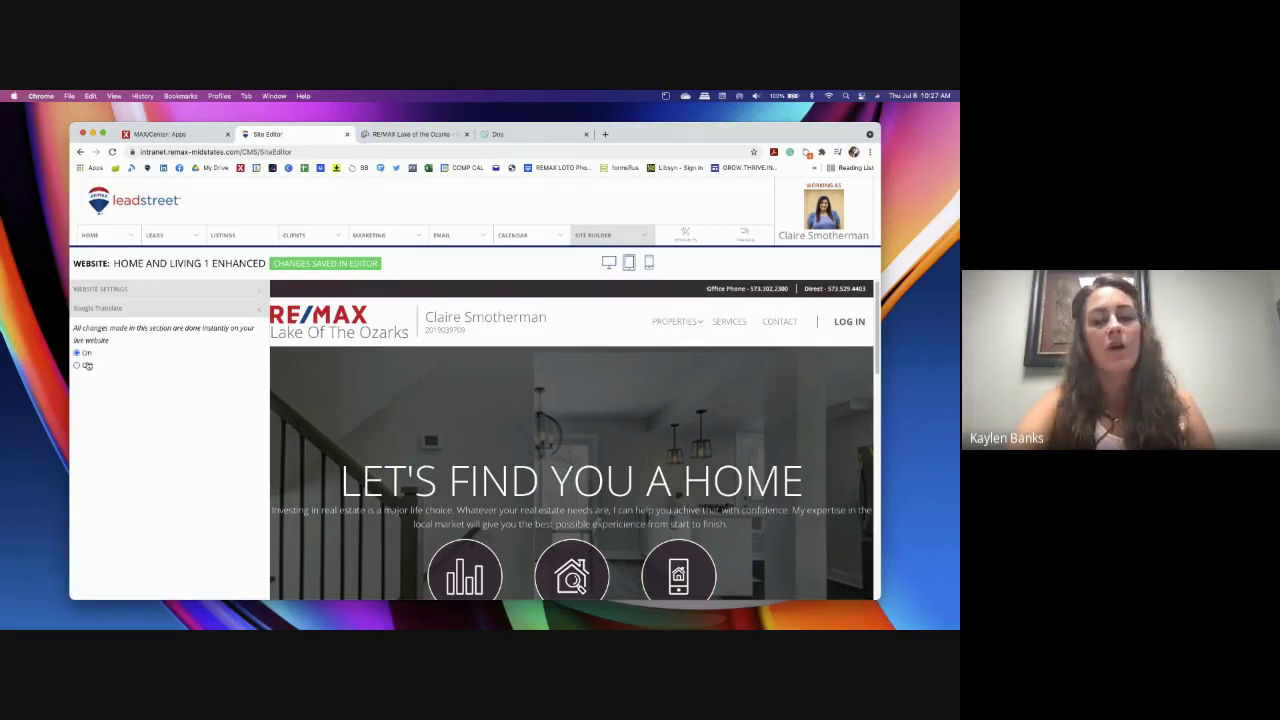
click(105, 310)
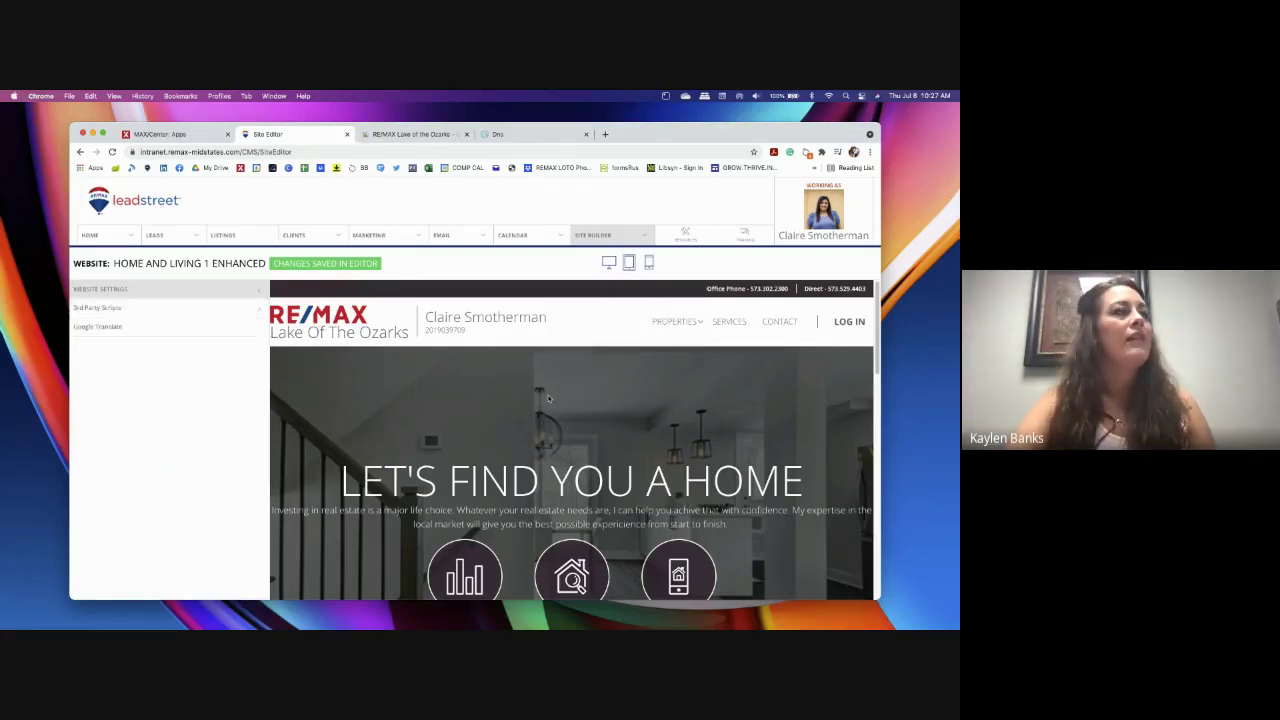
scroll(548, 398, down, 15)
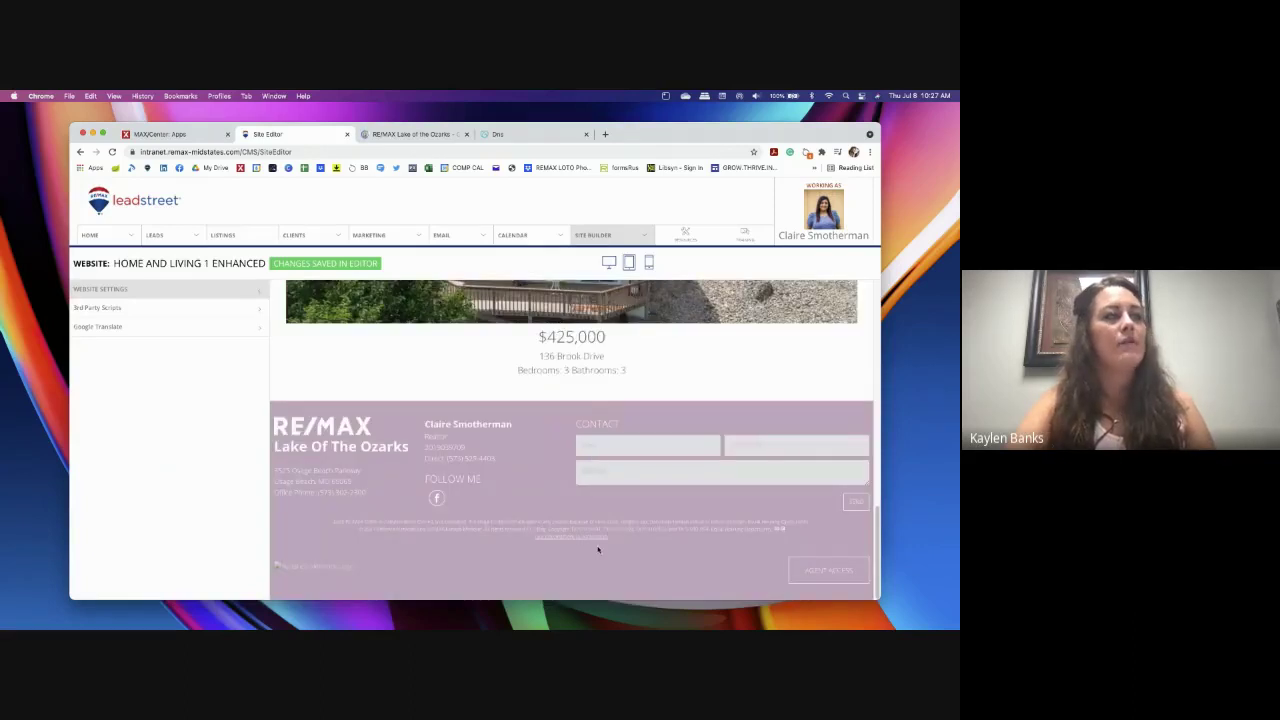
scroll(519, 484, up, 15)
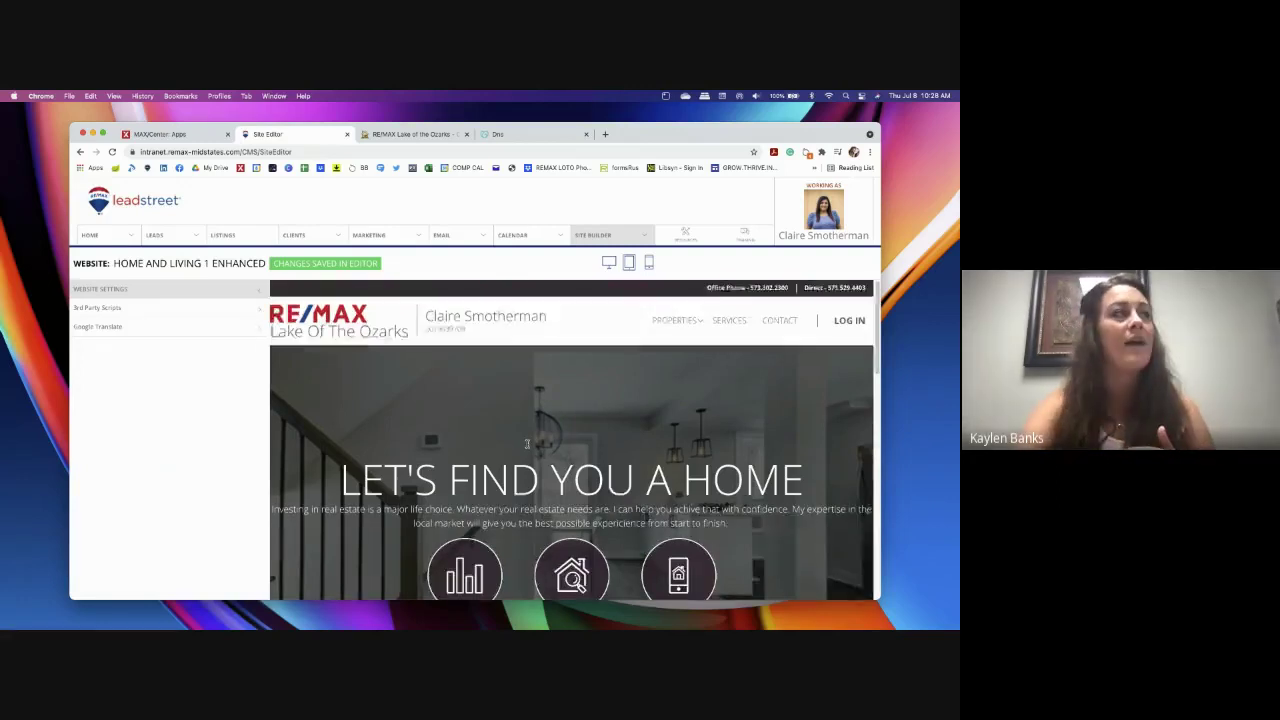
scroll(516, 457, down, 2)
- Check the live site's footer Select Language dropdown lists languages from Afrikaans onward
click(399, 134)
scroll(432, 555, down, 10)
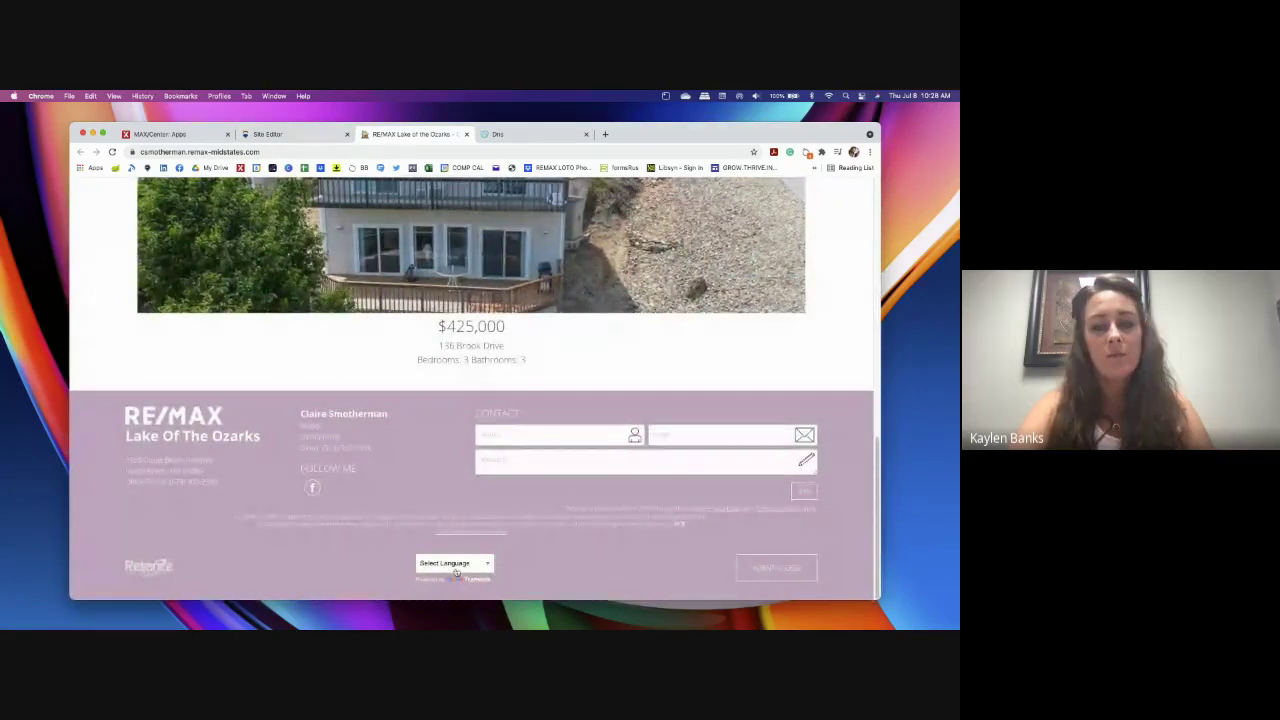
click(472, 566)
scroll(466, 606, down, 5)
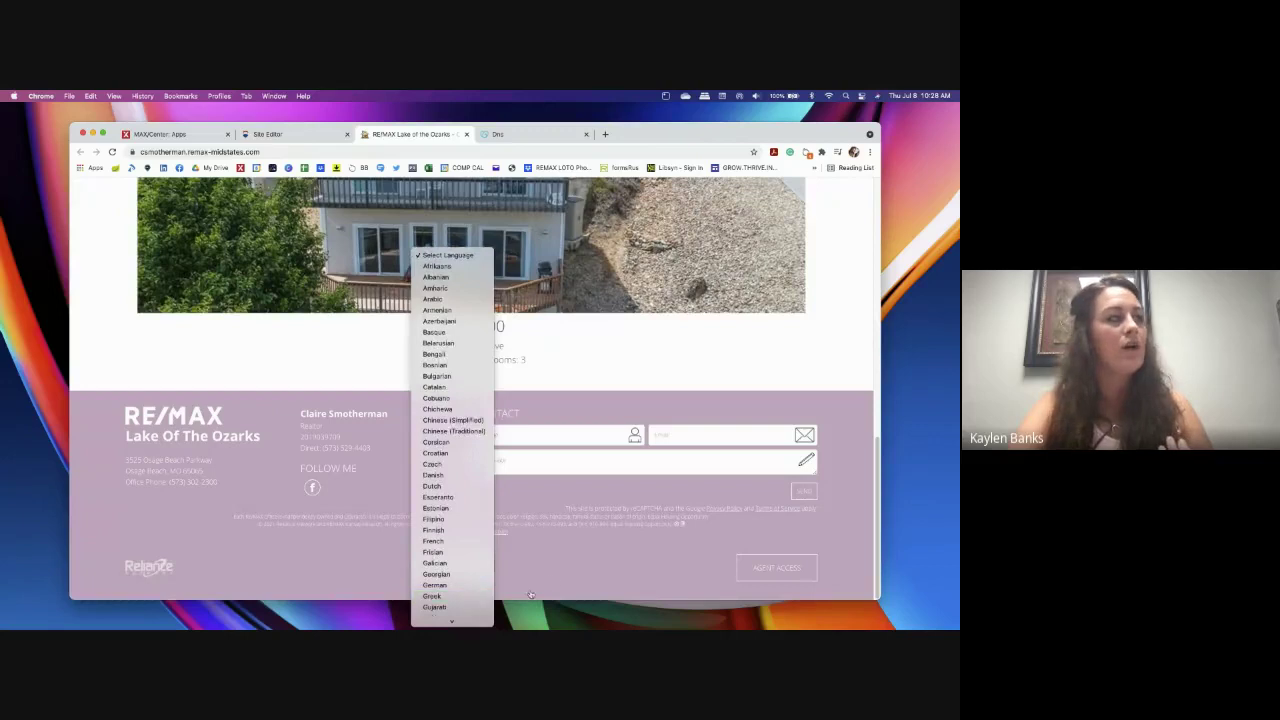
click(571, 563)
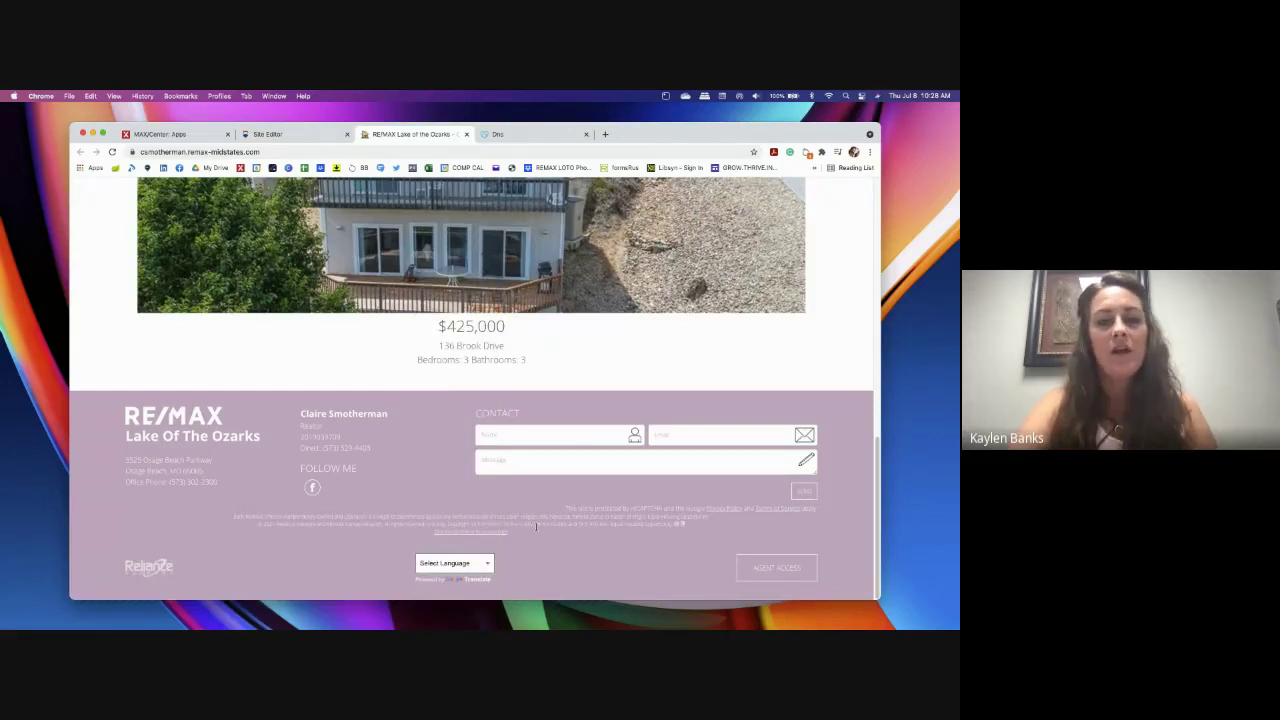
scroll(527, 540, up, 15)
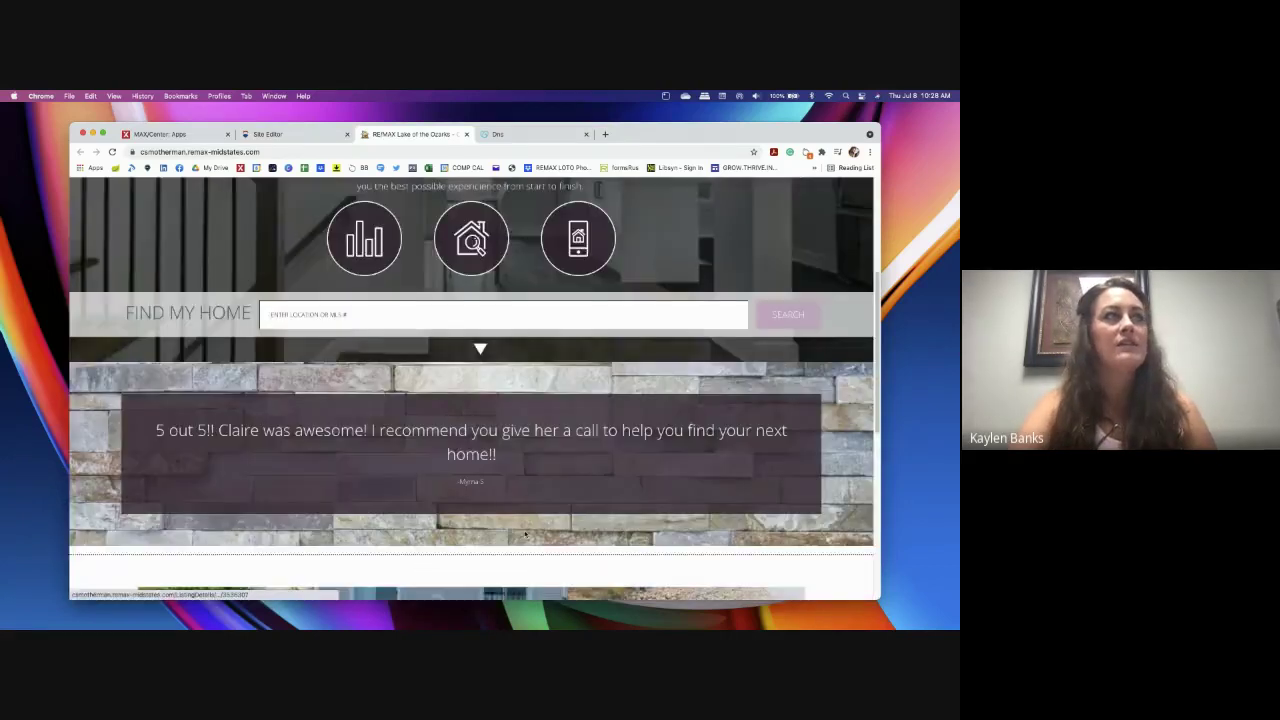